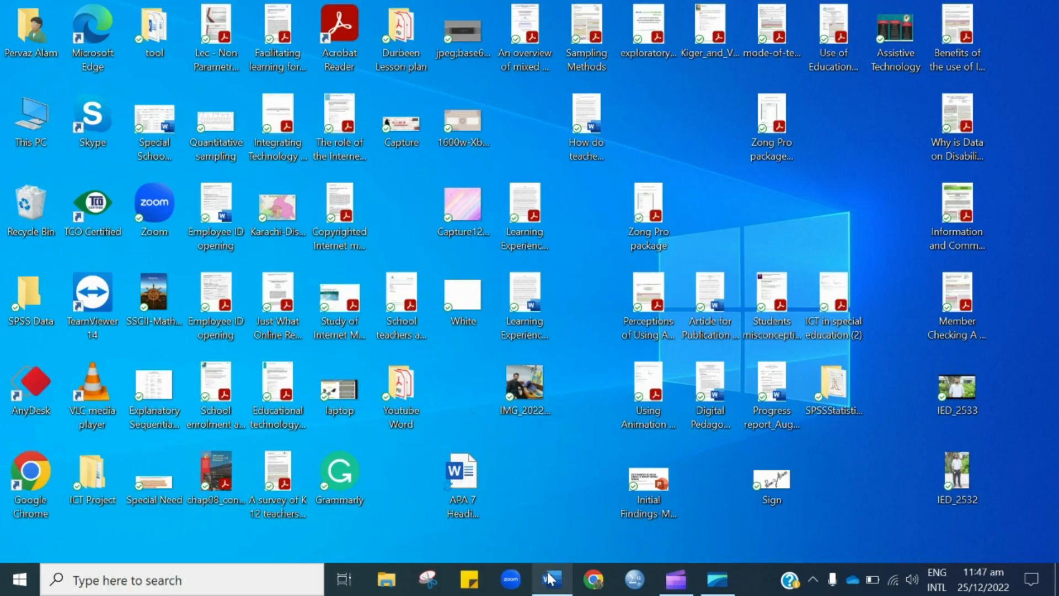
- Switch to the APA 7 Heading Levels document in Word and apply the Heading 1 style to "chapter one"
{"action": "left_click", "coordinate": [547, 582]}
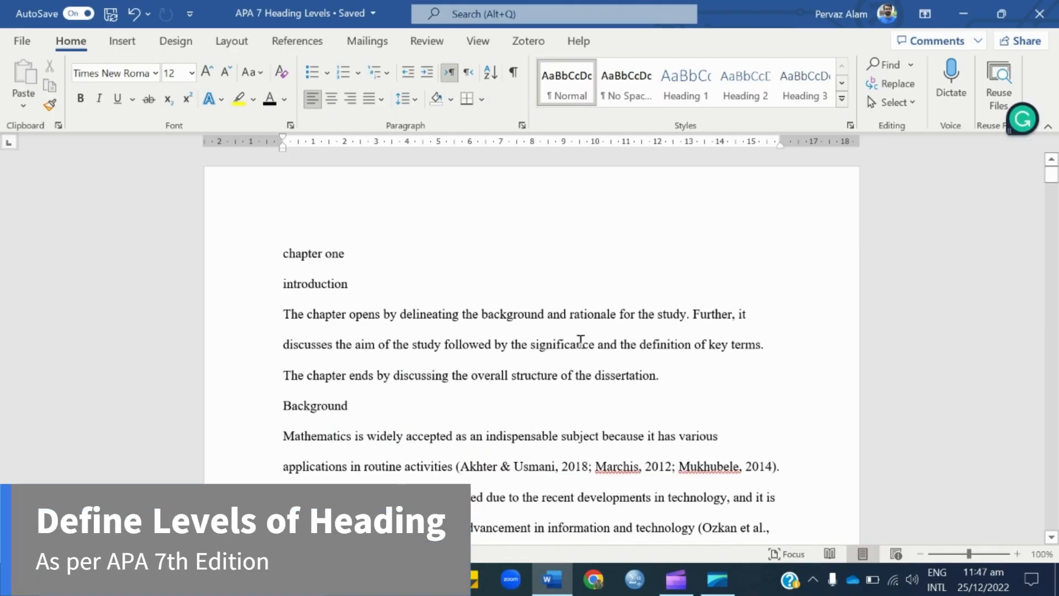
{"action": "left_click_drag", "start_coordinate": [313, 255], "coordinate": [353, 255]}
{"action": "left_click", "coordinate": [685, 83]}
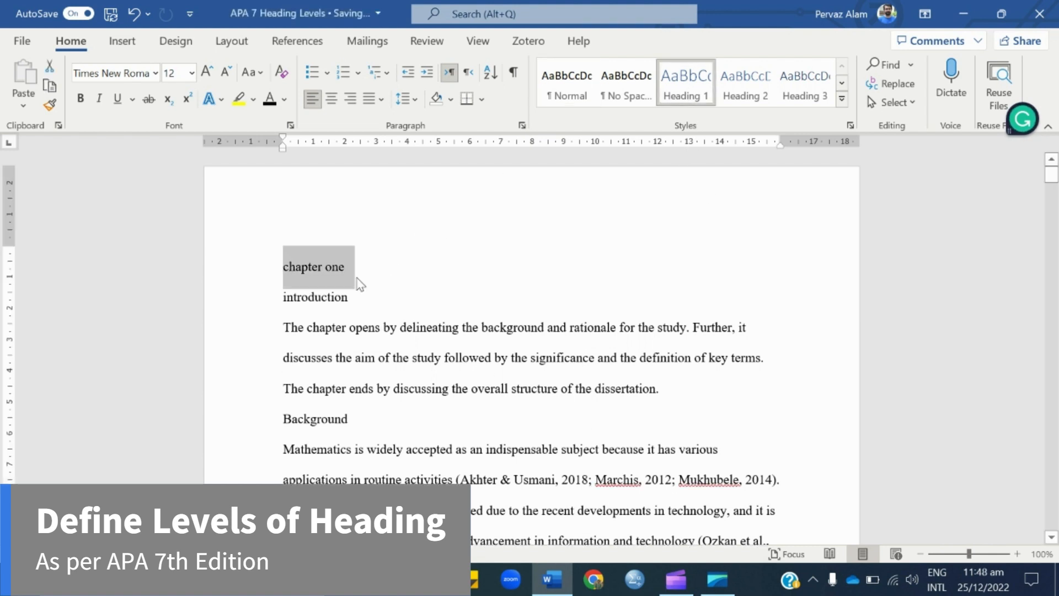
{"action": "left_click", "coordinate": [685, 82]}
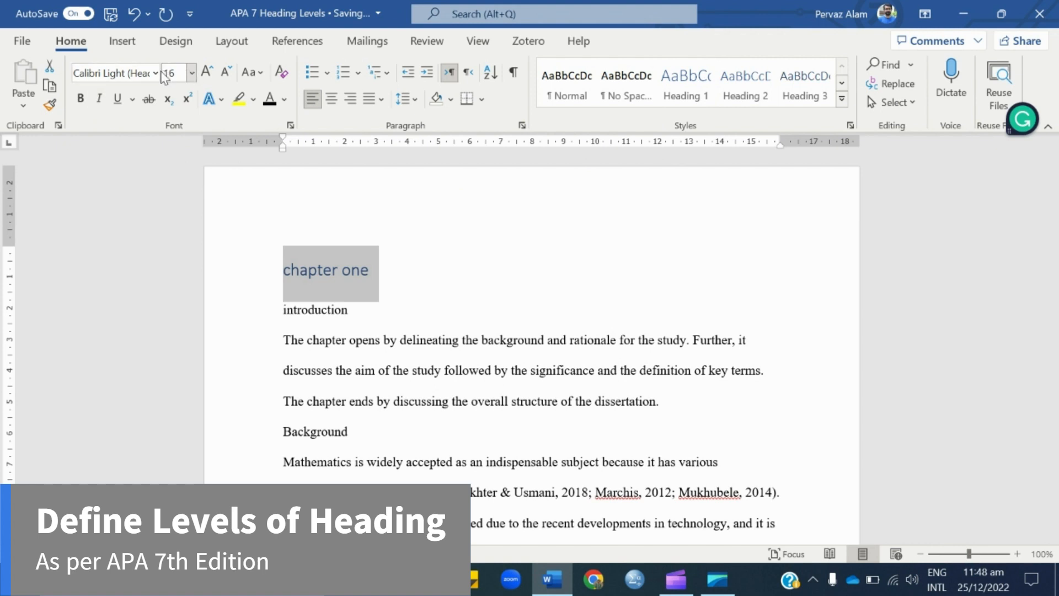
- Set the "chapter one" heading's font to Times New Roman, 12 pt, in black
{"action": "left_click", "coordinate": [156, 73]}
{"action": "left_click", "coordinate": [138, 161]}
{"action": "left_click", "coordinate": [191, 72]}
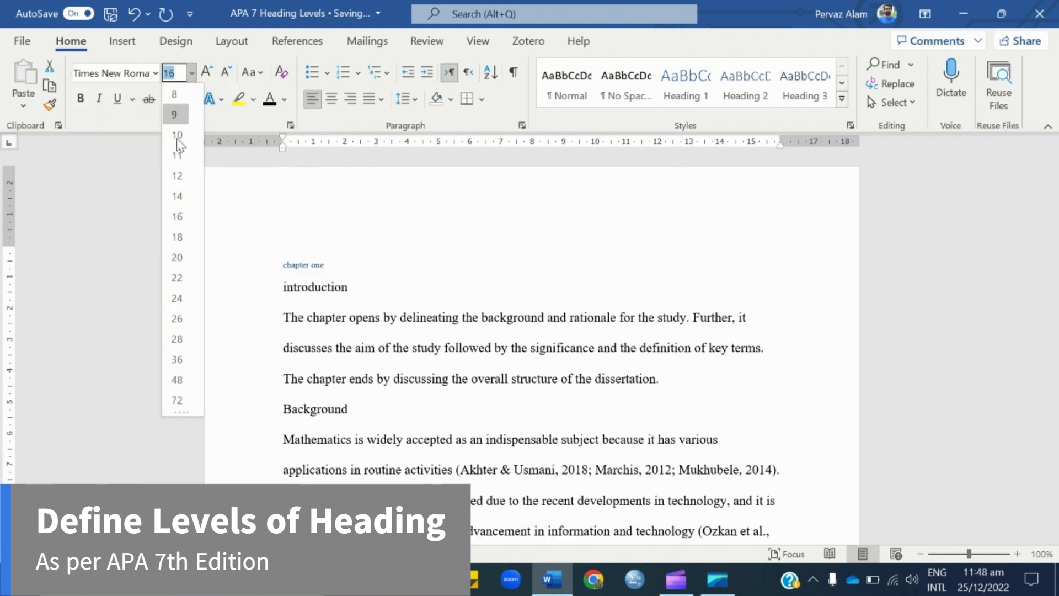
{"action": "left_click", "coordinate": [177, 175]}
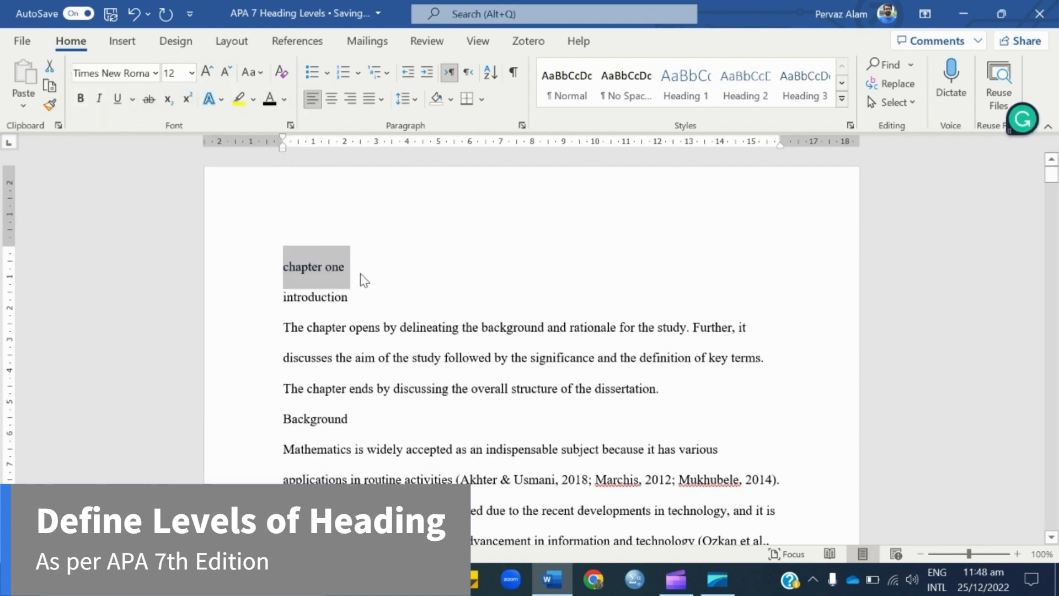
{"action": "left_click", "coordinate": [391, 269]}
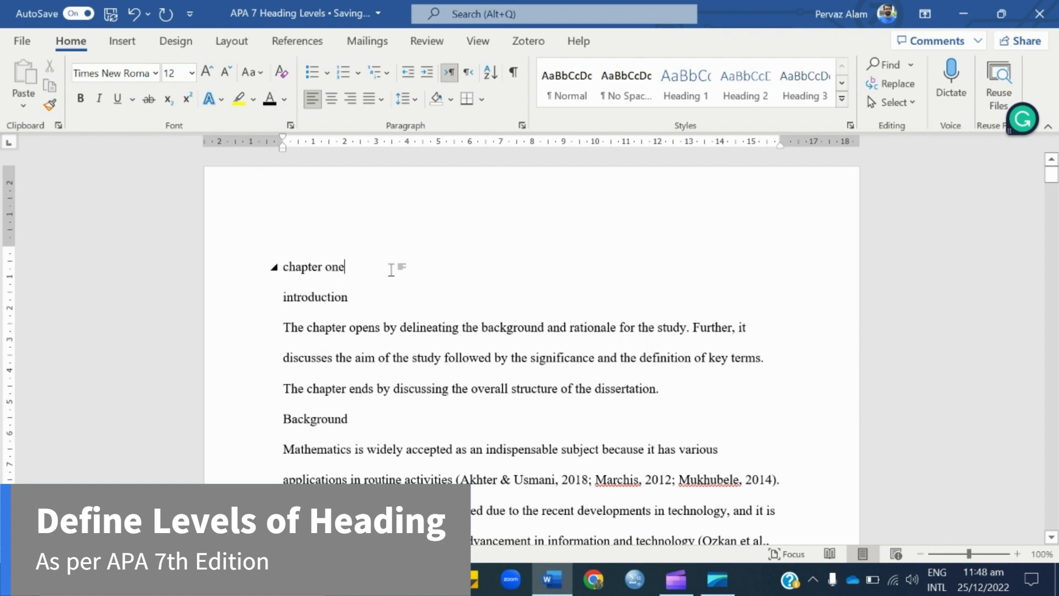
- Center the "chapter one" heading and make it bold
{"action": "triple_click", "coordinate": [338, 266]}
{"action": "left_click", "coordinate": [331, 100]}
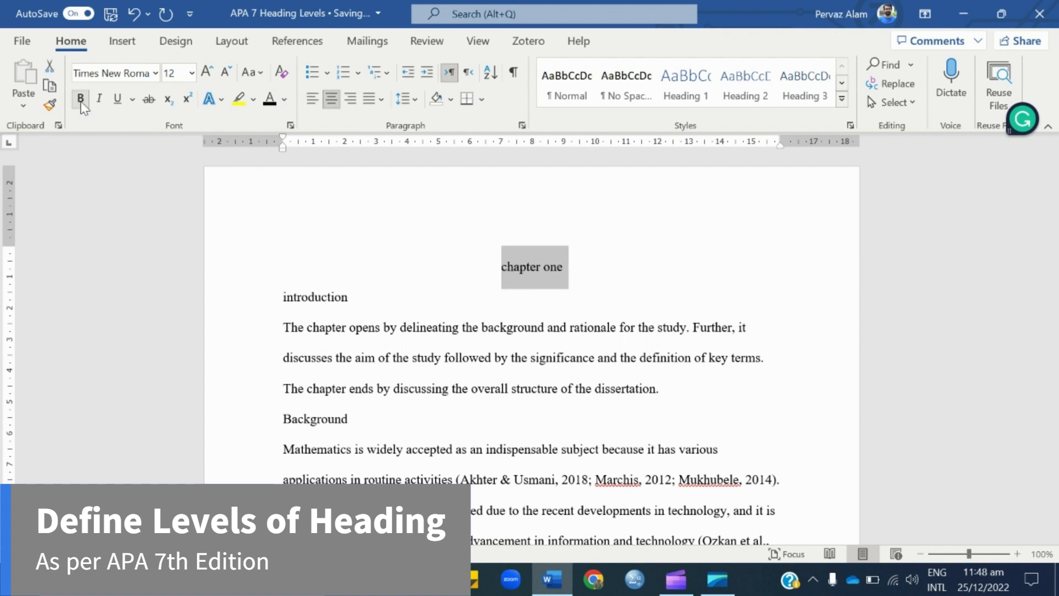
{"action": "left_click", "coordinate": [578, 207]}
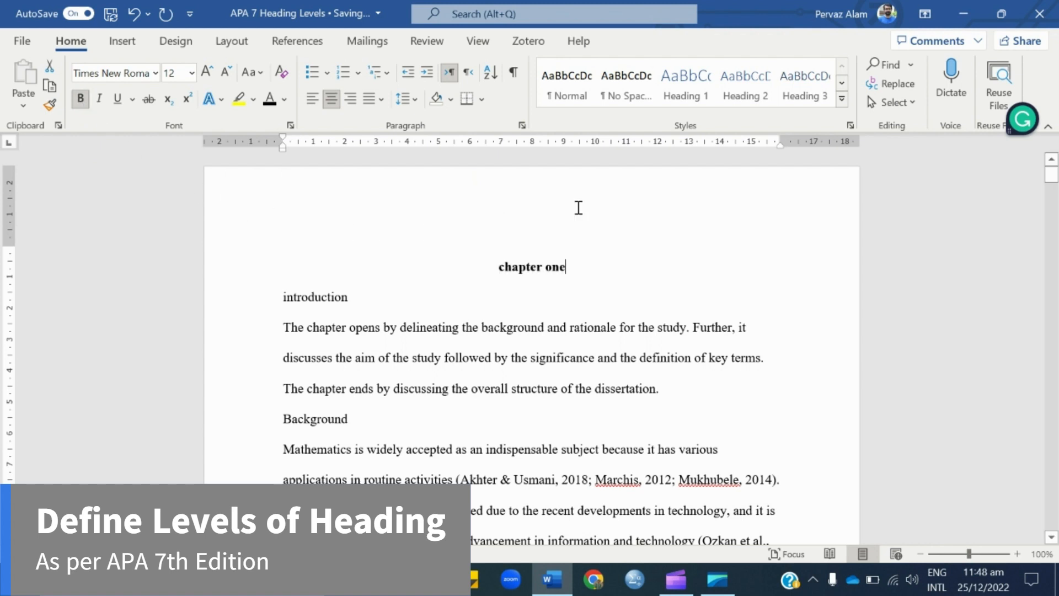
- Capitalize both words of the chapter heading so it reads "Chapter One"
{"action": "right_click", "coordinate": [502, 281]}
{"action": "type", "text": "C"}
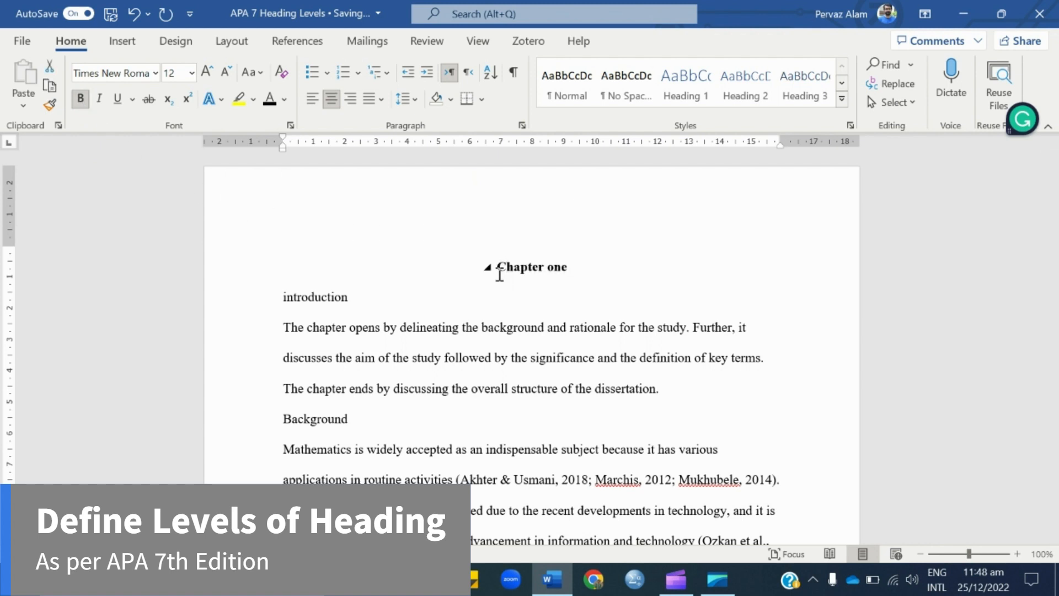
{"action": "left_click", "coordinate": [553, 268]}
{"action": "key", "text": "BackSpace"}
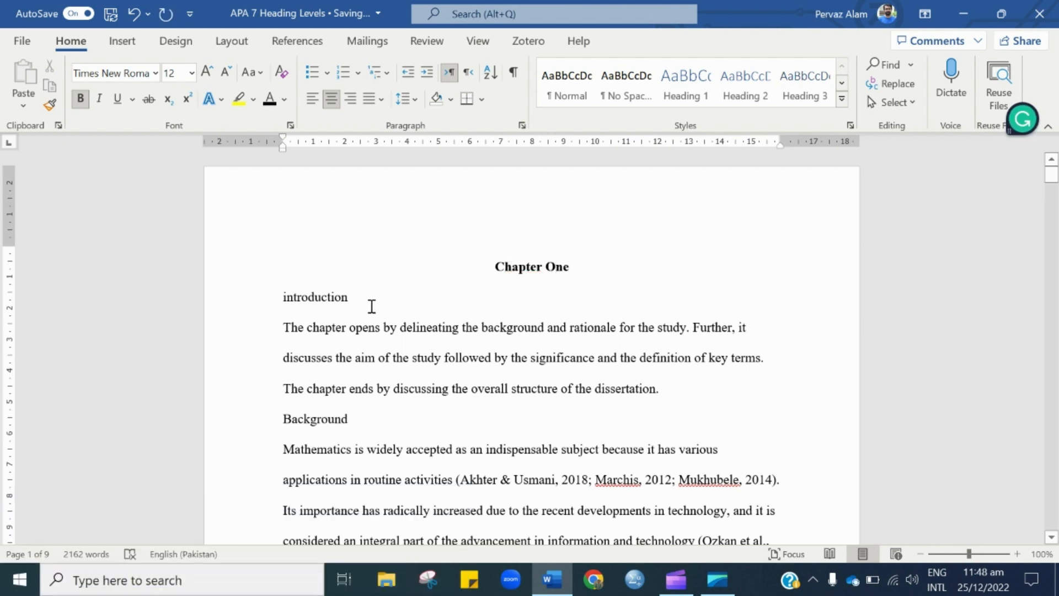
- Apply the Heading 2 style to "introduction" and format it as bold black 12 pt Times New Roman
{"action": "left_click_drag", "start_coordinate": [367, 301], "coordinate": [282, 298]}
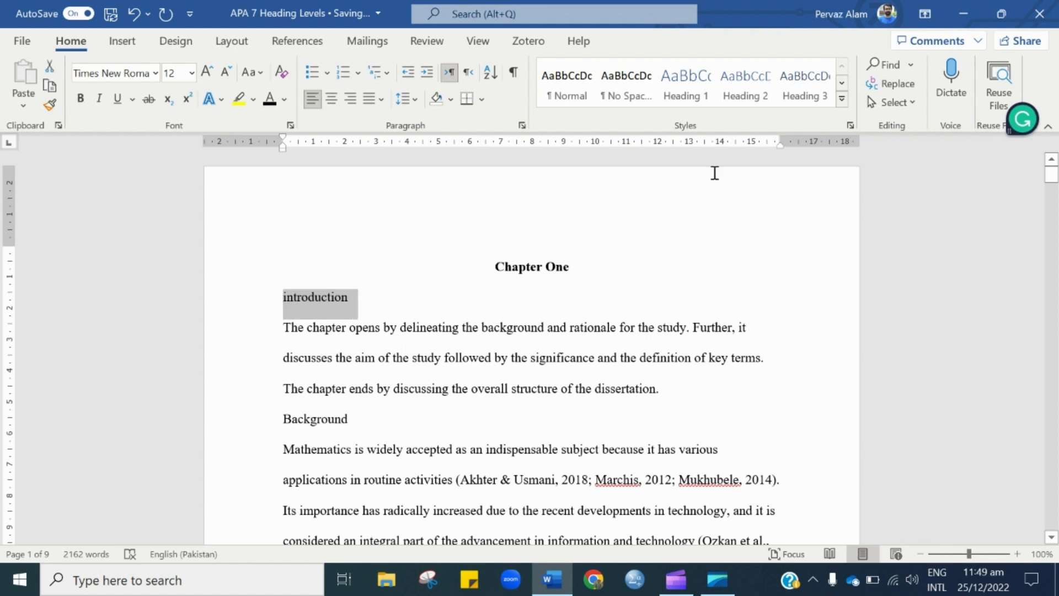
{"action": "left_click", "coordinate": [741, 96]}
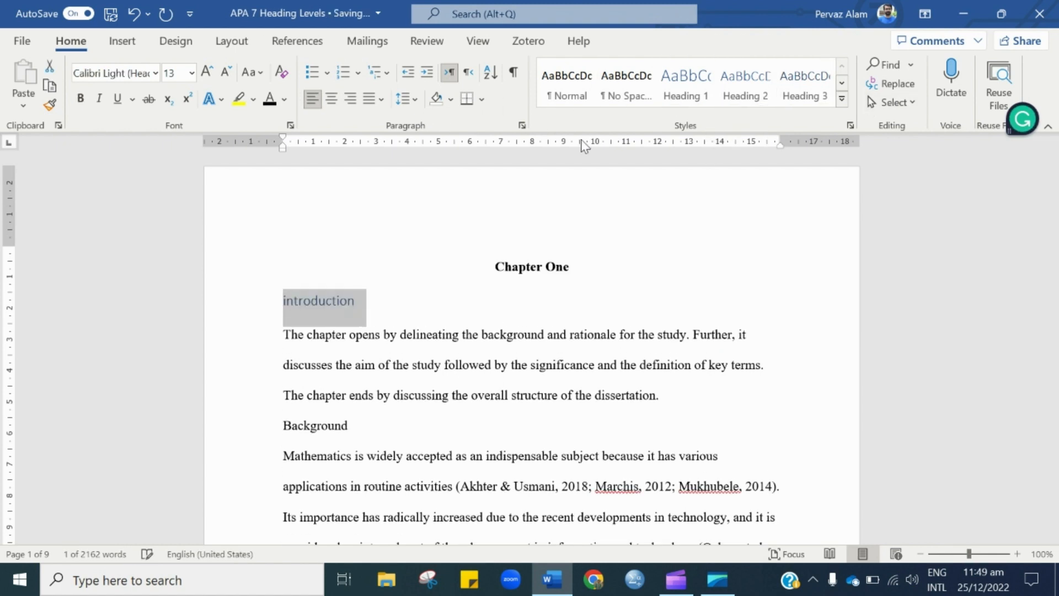
{"action": "left_click", "coordinate": [225, 71]}
{"action": "left_click", "coordinate": [156, 73]}
{"action": "left_click", "coordinate": [138, 147]}
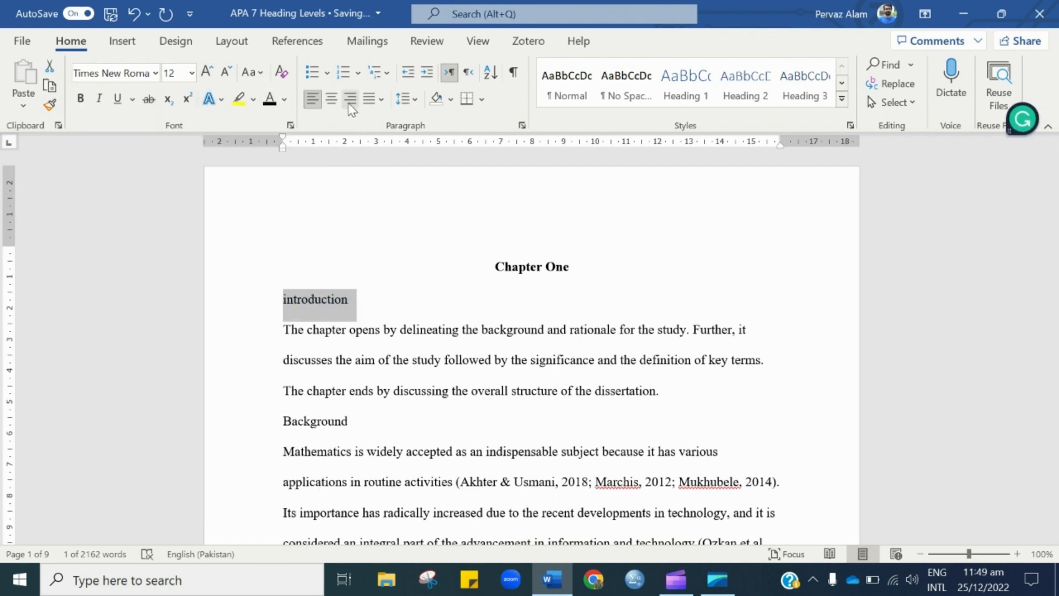
{"action": "left_click", "coordinate": [79, 101]}
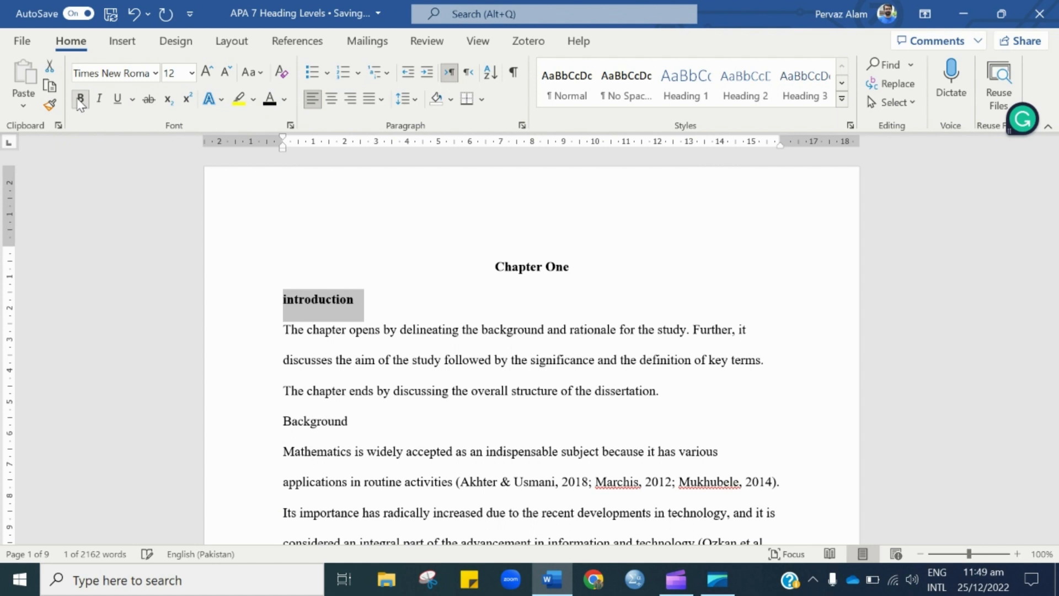
- Capitalize the heading as "Introduction" and indent the first line of the paragraph beneath it
{"action": "left_click", "coordinate": [291, 292]}
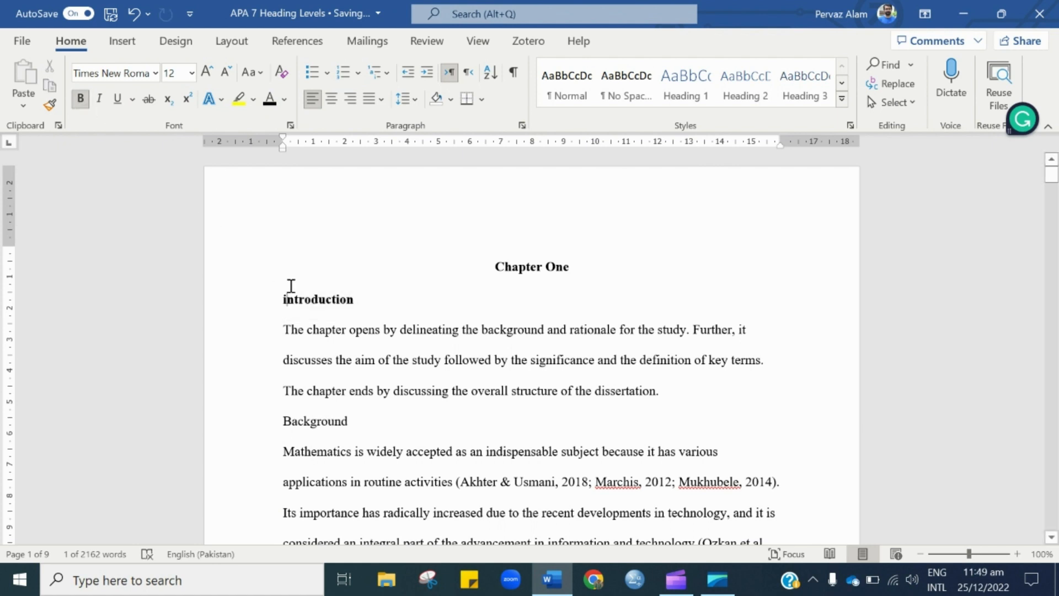
{"action": "left_click_drag", "start_coordinate": [287, 303], "coordinate": [282, 305]}
{"action": "type", "text": "I"}
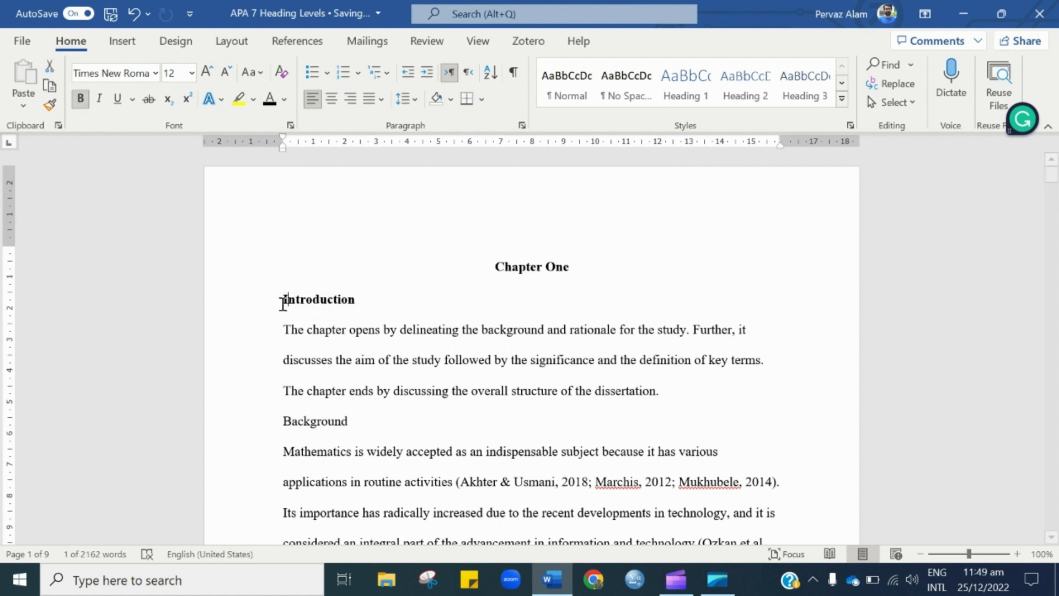
{"action": "left_click", "coordinate": [287, 327]}
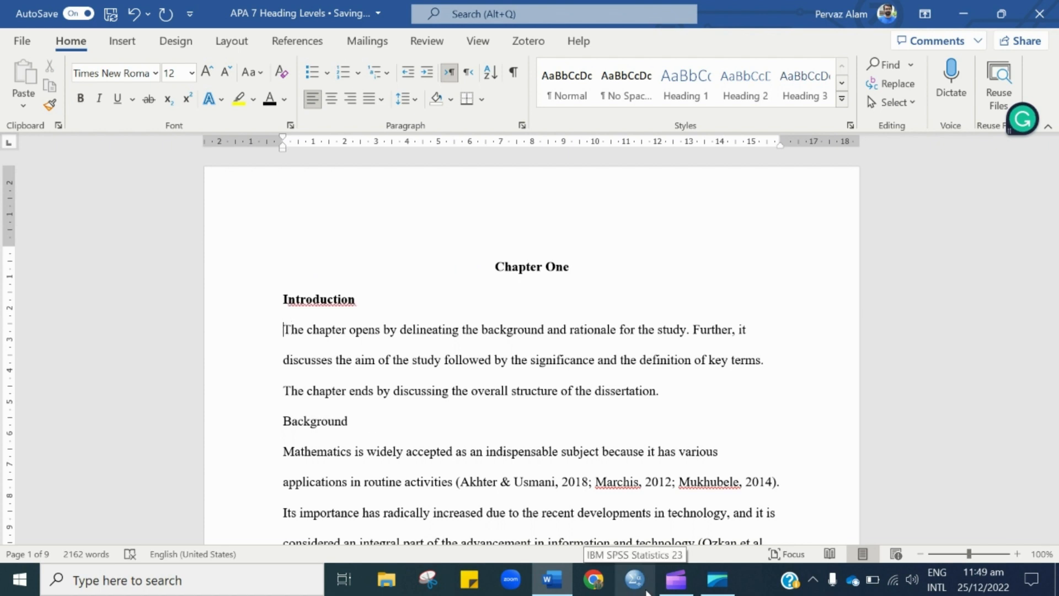
{"action": "key", "text": "Tab"}
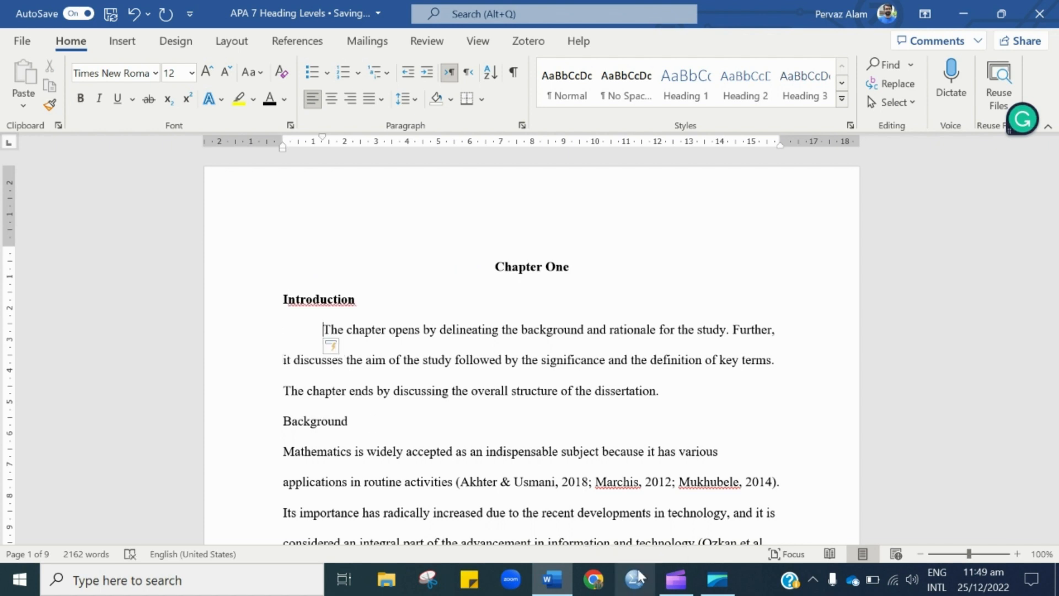
- Apply the Heading 2 style to "definition of key terms" and format it as bold black 12 pt Times New Roman
{"action": "scroll", "coordinate": [408, 336], "scroll_direction": "down", "scroll_amount": 15}
{"action": "left_click_drag", "start_coordinate": [416, 281], "coordinate": [334, 295]}
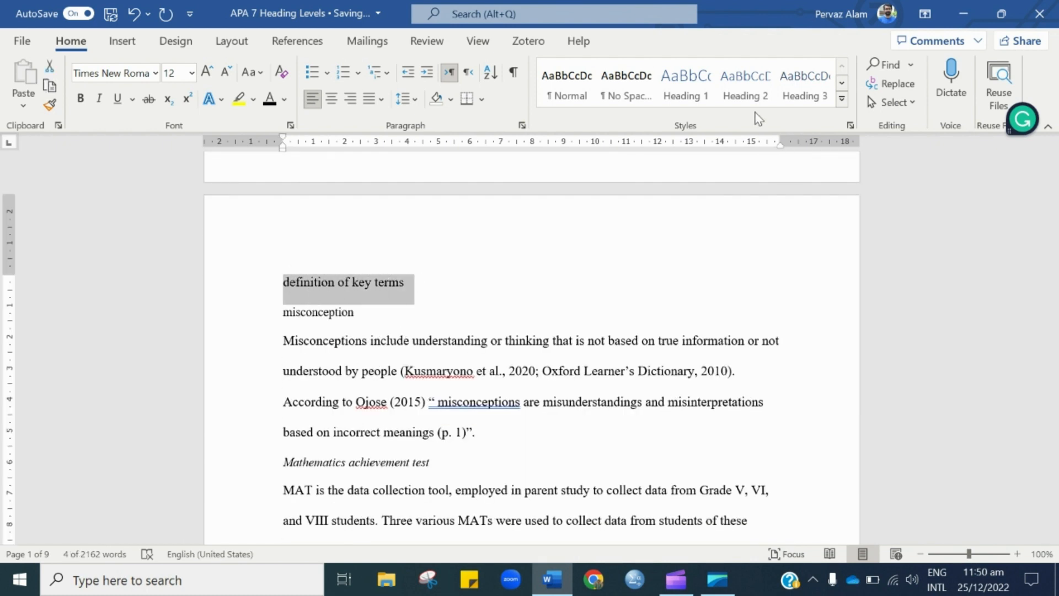
{"action": "left_click", "coordinate": [744, 86]}
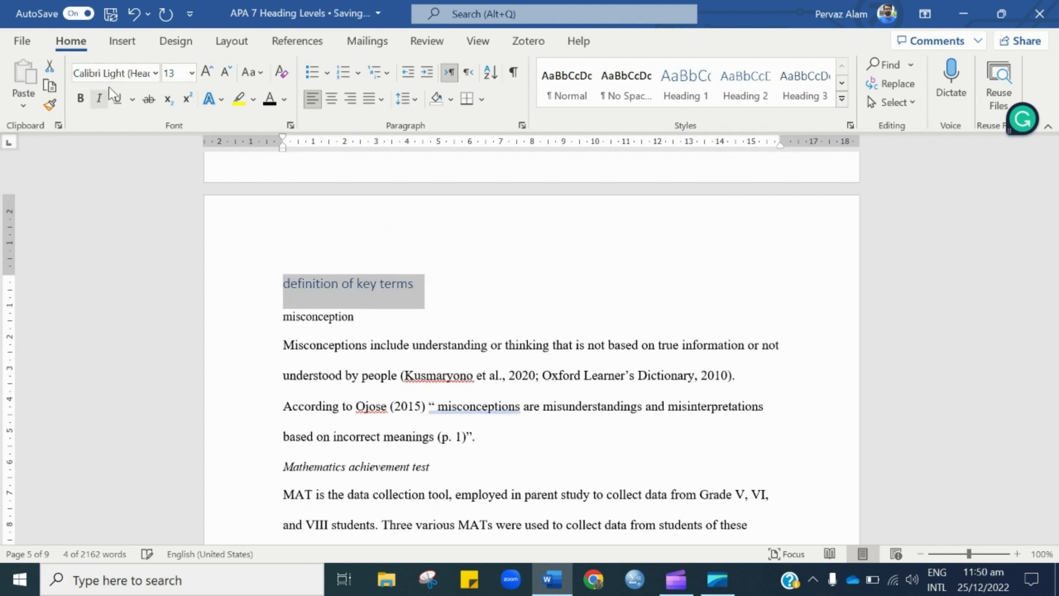
{"action": "left_click", "coordinate": [156, 75]}
{"action": "left_click", "coordinate": [141, 161]}
{"action": "left_click", "coordinate": [192, 73]}
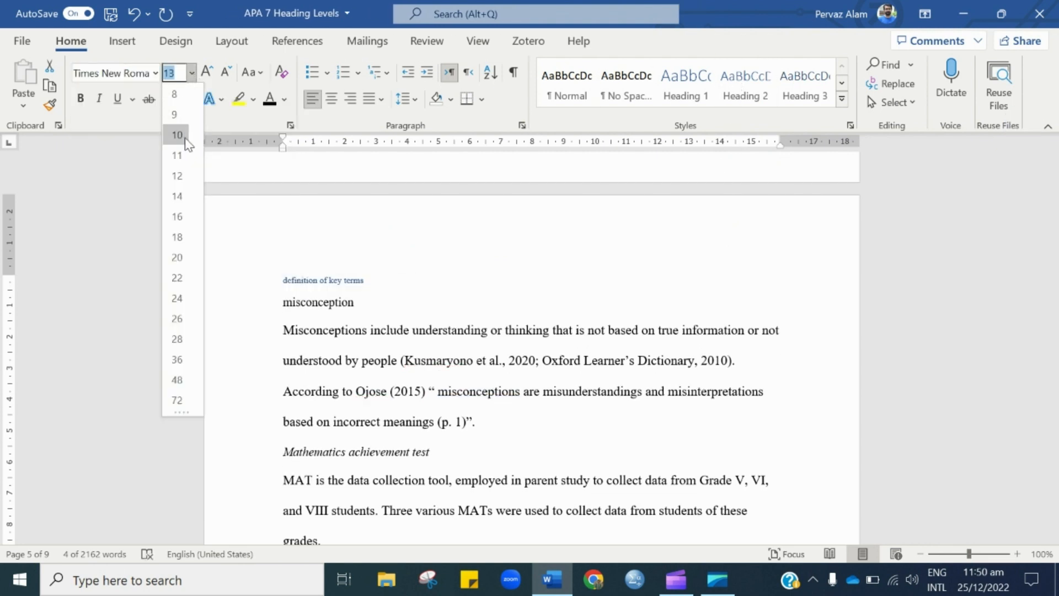
{"action": "left_click", "coordinate": [177, 175]}
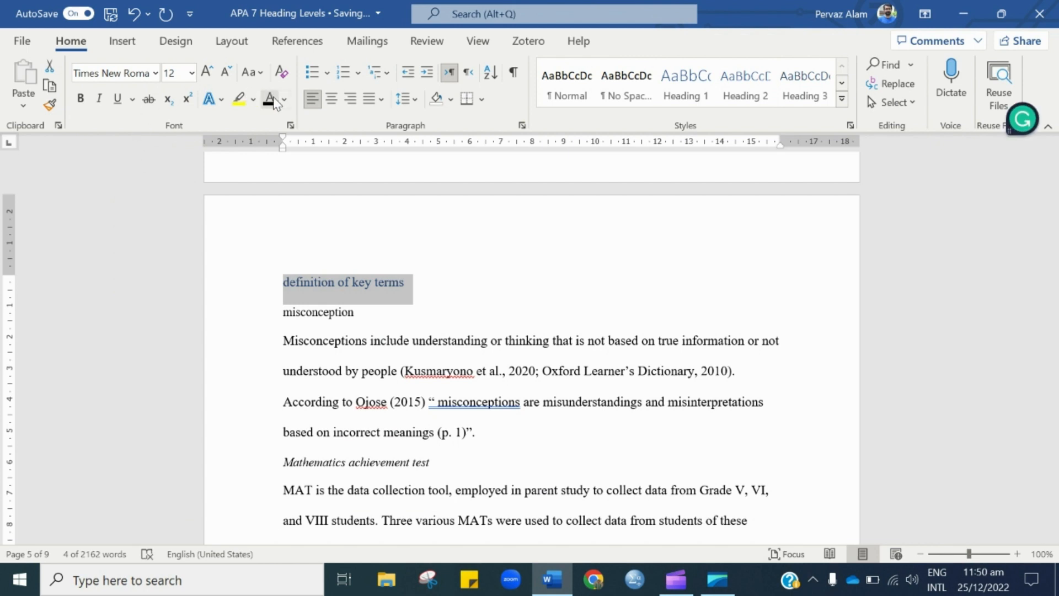
{"action": "left_click", "coordinate": [84, 99]}
{"action": "left_click", "coordinate": [424, 282]}
- Capitalize the first and last words of the heading so it reads "Definition of key Terms"
{"action": "left_click_drag", "start_coordinate": [427, 288], "coordinate": [389, 289]}
{"action": "left_click", "coordinate": [412, 292]}
{"action": "left_click_drag", "start_coordinate": [282, 287], "coordinate": [291, 288]}
{"action": "type", "text": "D"}
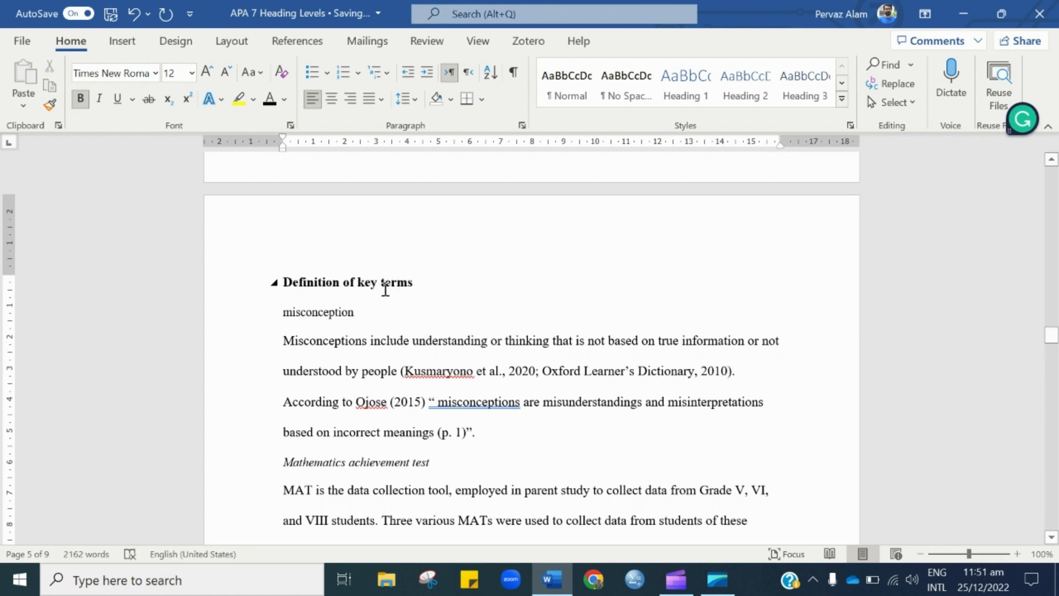
{"action": "type", "text": "T"}
- Apply the Heading 3 style to the "misconception" line and format it as bold italic Times New Roman in black
{"action": "left_click_drag", "start_coordinate": [380, 287], "coordinate": [284, 312]}
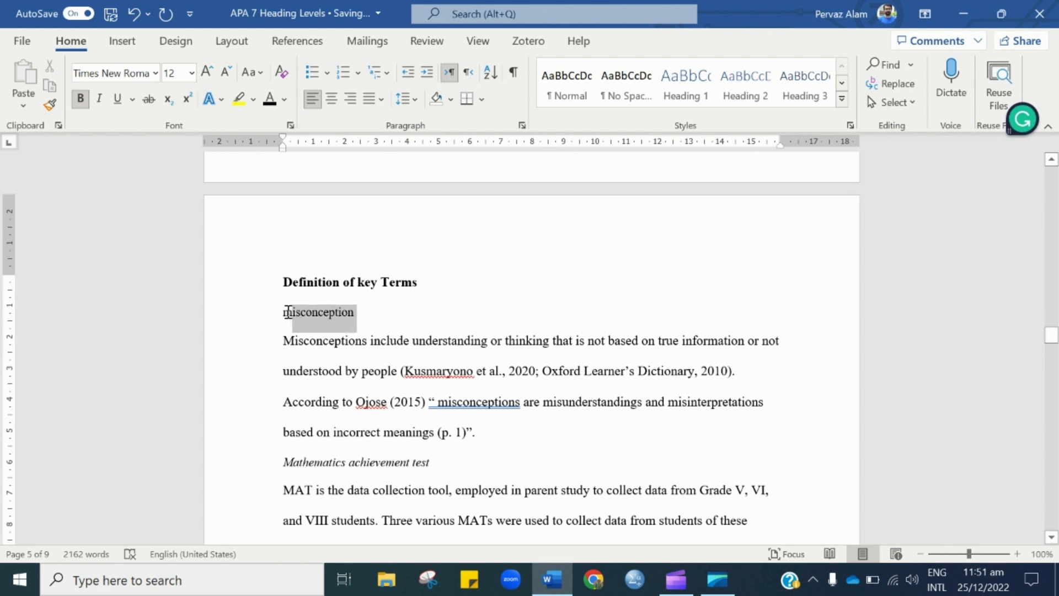
{"action": "left_click", "coordinate": [797, 92]}
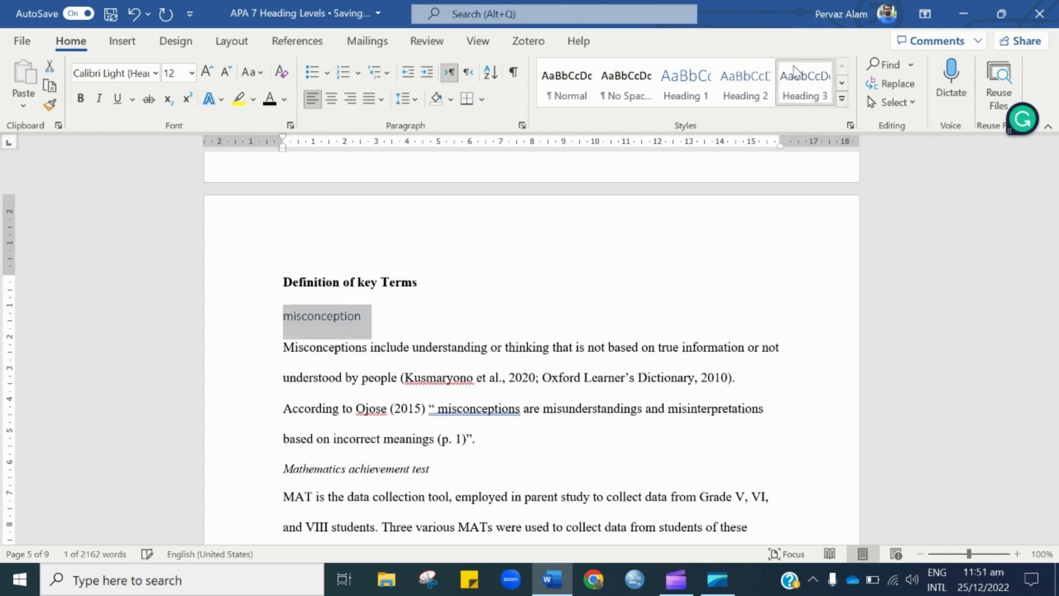
{"action": "left_click", "coordinate": [156, 74]}
{"action": "left_click", "coordinate": [155, 165]}
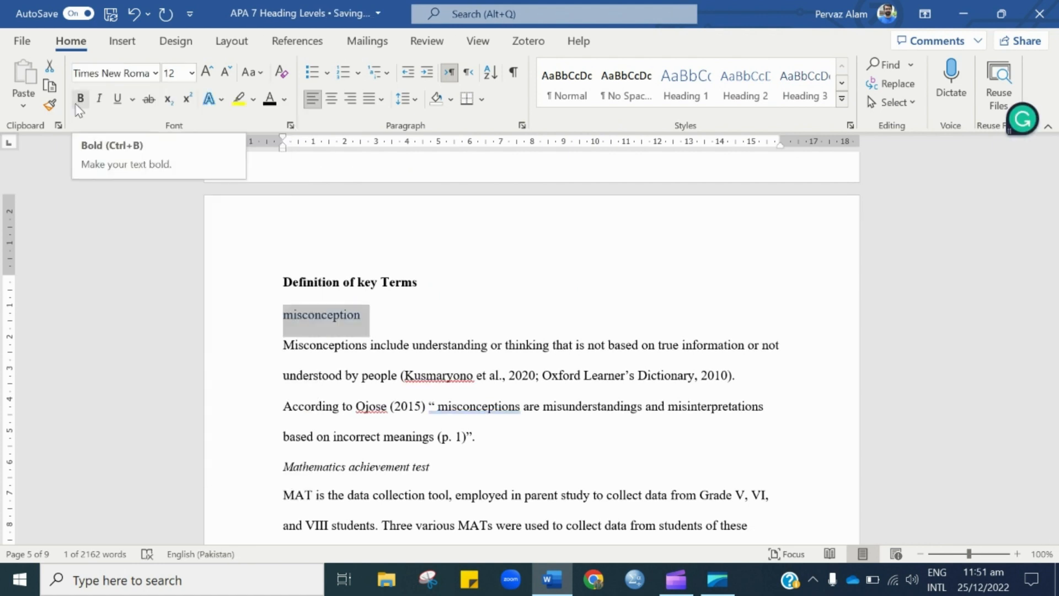
{"action": "left_click", "coordinate": [541, 309]}
{"action": "left_click_drag", "start_coordinate": [371, 312], "coordinate": [283, 315]}
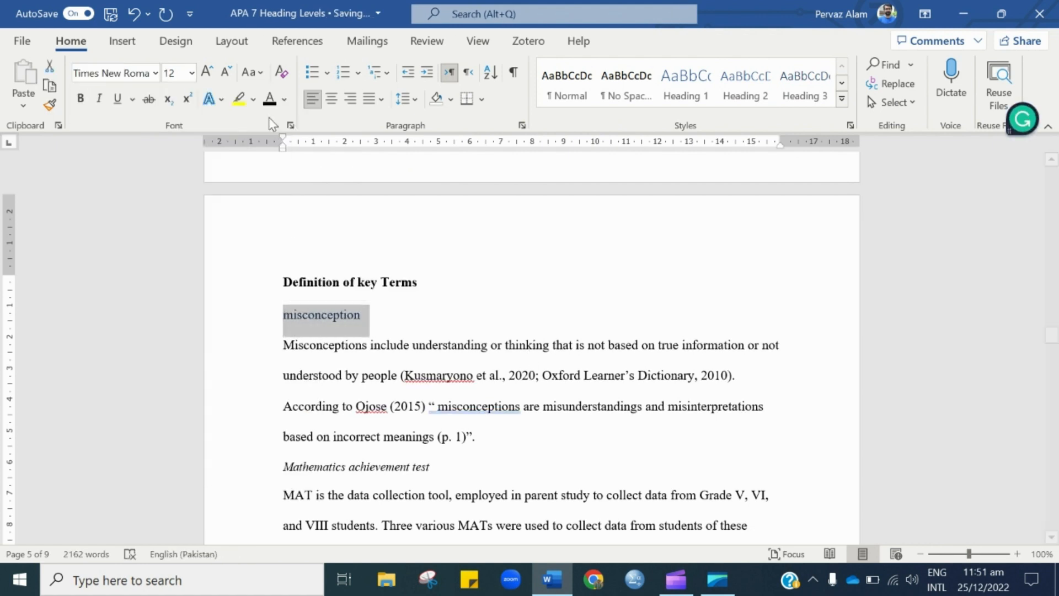
{"action": "left_click", "coordinate": [81, 99]}
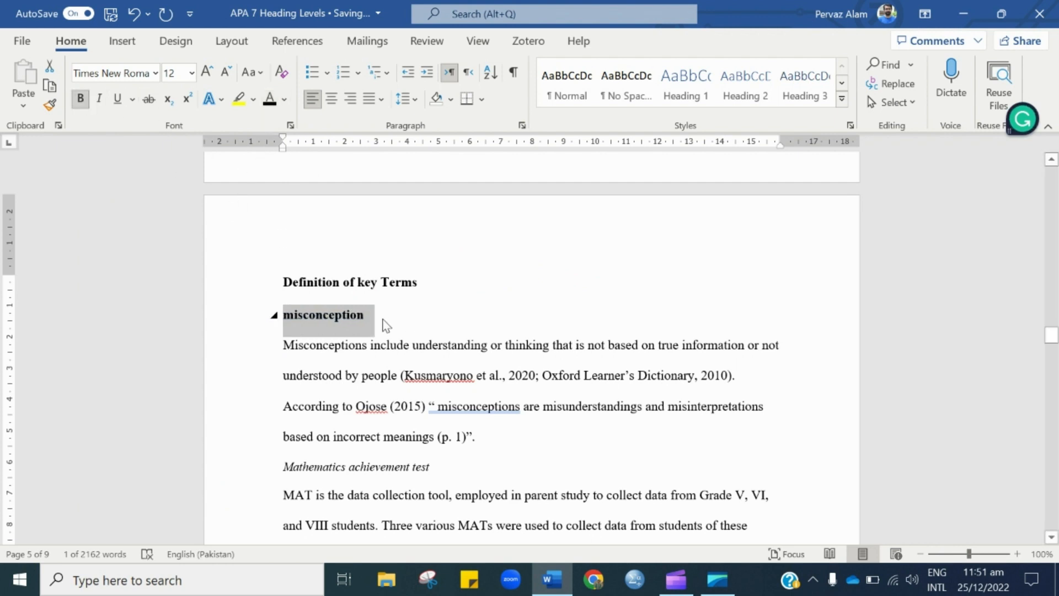
{"action": "left_click", "coordinate": [405, 327]}
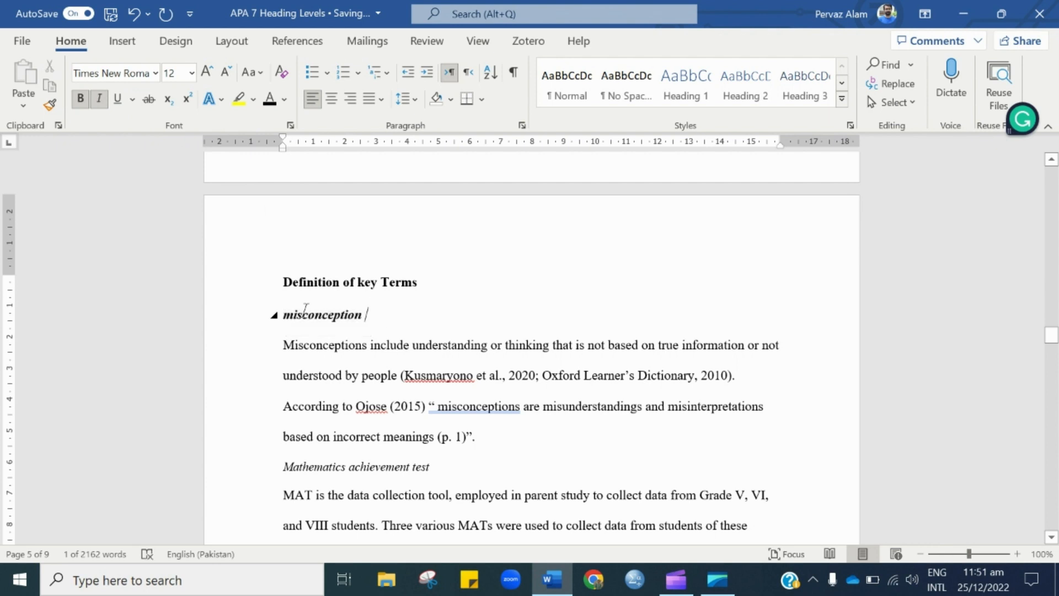
- Capitalize the heading as "Misconception" and indent the first line of the paragraph beneath it
{"action": "left_click_drag", "start_coordinate": [285, 318], "coordinate": [292, 318]}
{"action": "type", "text": "M"}
{"action": "left_click", "coordinate": [435, 319]}
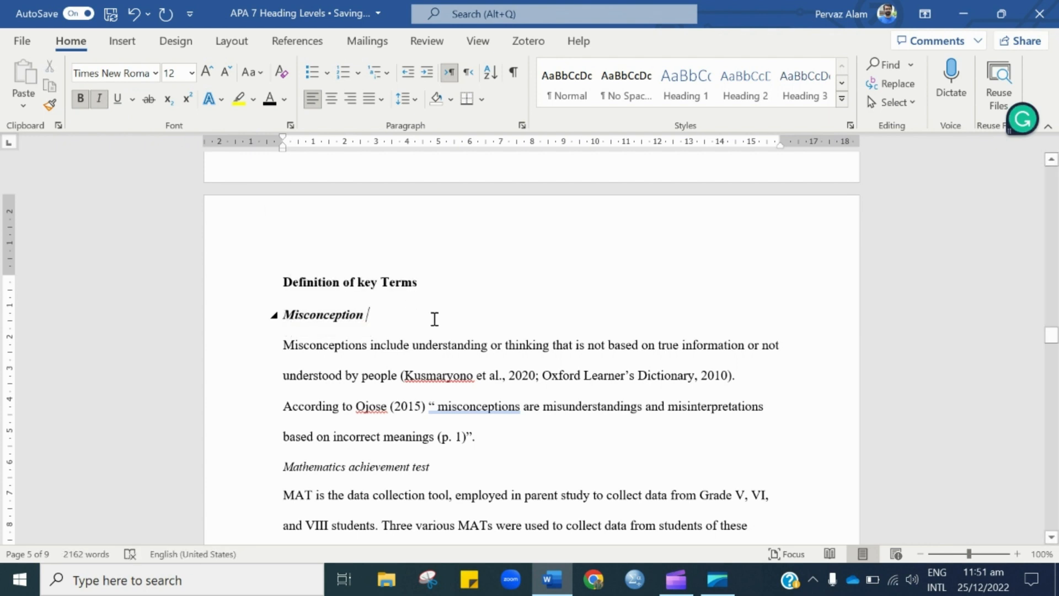
{"action": "left_click", "coordinate": [298, 351]}
{"action": "left_click", "coordinate": [286, 347]}
{"action": "key", "text": "Tab"}
- Apply the Heading 3 style to "Mathematics achievement test" and format it as bold italic Times New Roman in black
{"action": "scroll", "coordinate": [610, 446], "scroll_direction": "down", "scroll_amount": 3}
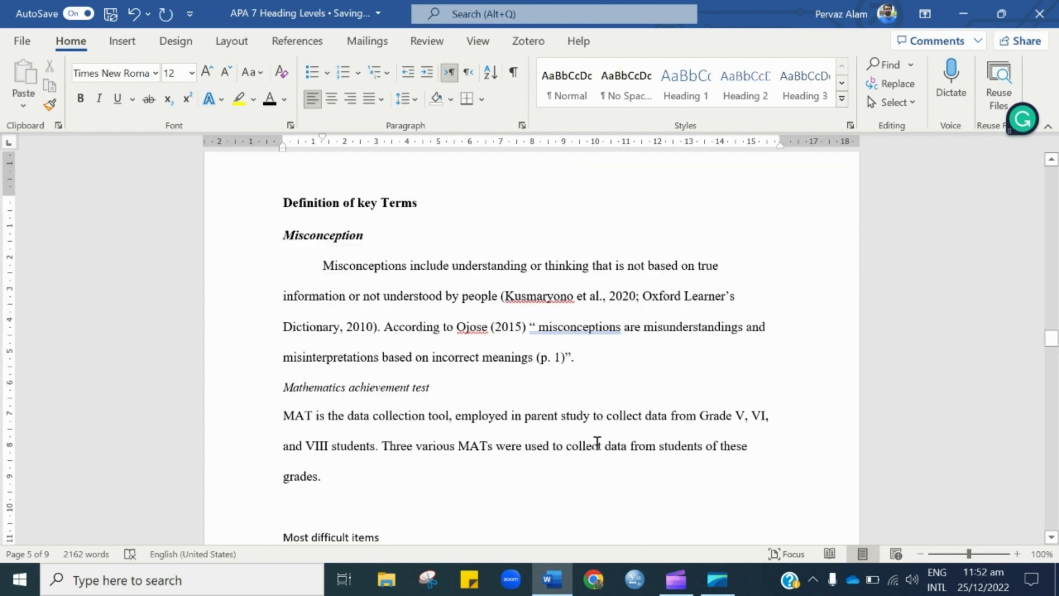
{"action": "left_click_drag", "start_coordinate": [411, 352], "coordinate": [283, 349]}
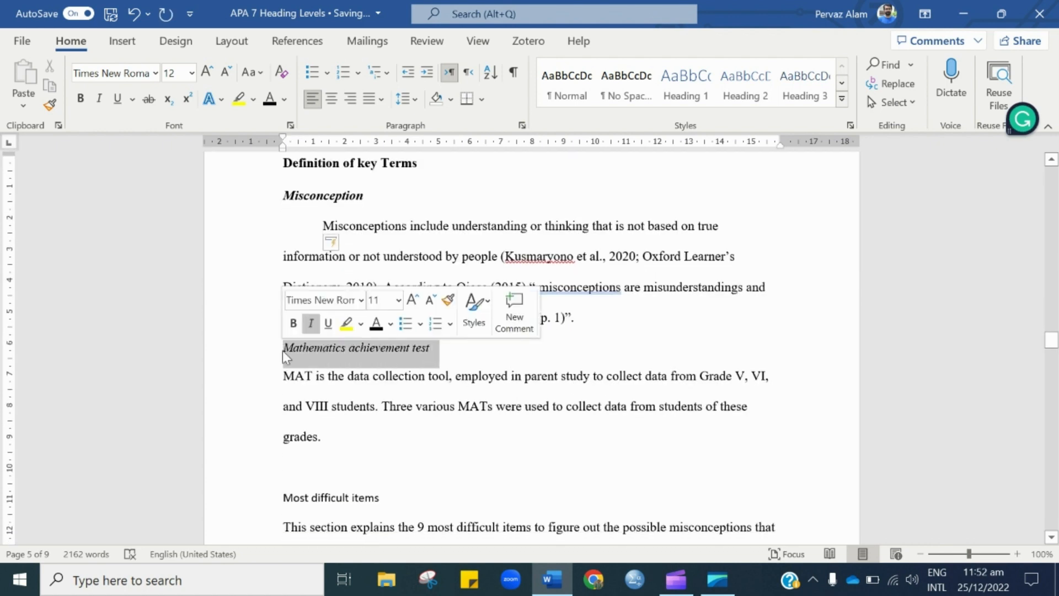
{"action": "left_click", "coordinate": [800, 97]}
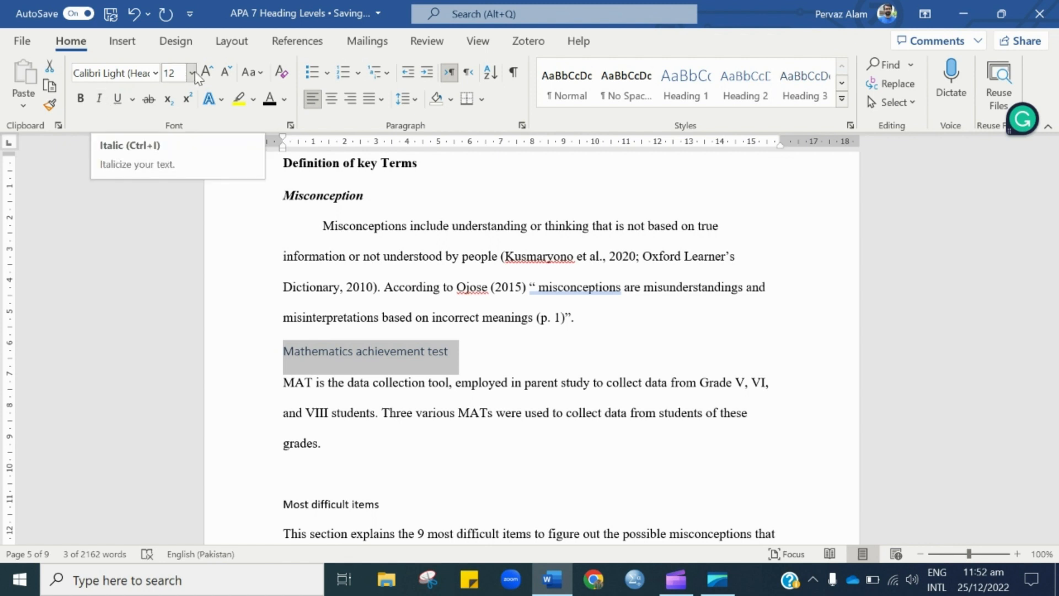
{"action": "left_click", "coordinate": [155, 73]}
{"action": "left_click", "coordinate": [148, 163]}
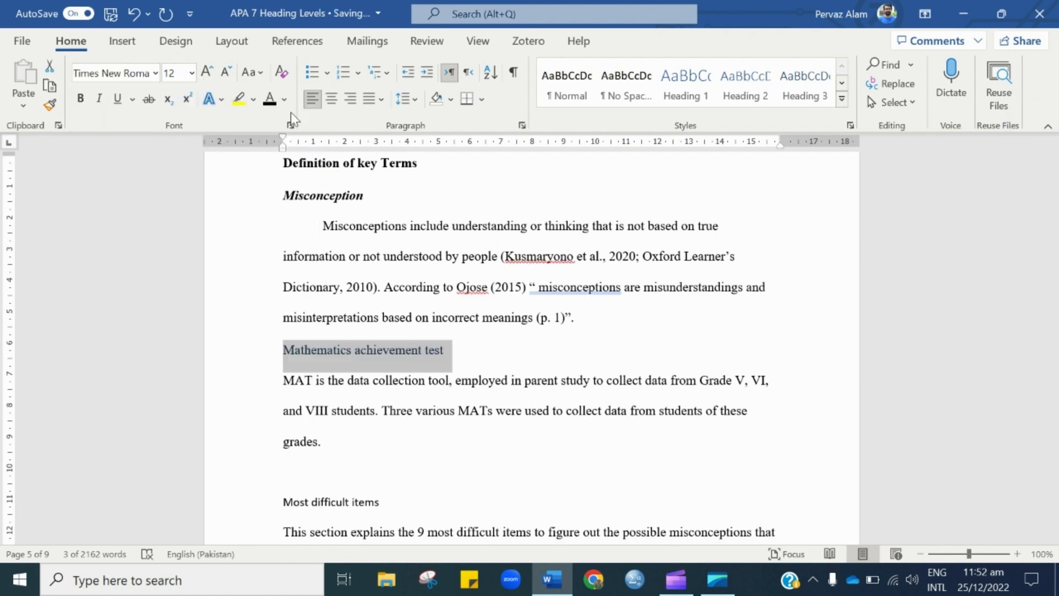
{"action": "left_click", "coordinate": [80, 98]}
{"action": "left_click", "coordinate": [99, 98]}
- Capitalize the heading as "Mathematics Achievement Test" and indent the first line of the paragraph beneath it
{"action": "left_click", "coordinate": [359, 356]}
{"action": "left_click_drag", "start_coordinate": [356, 353], "coordinate": [363, 353]}
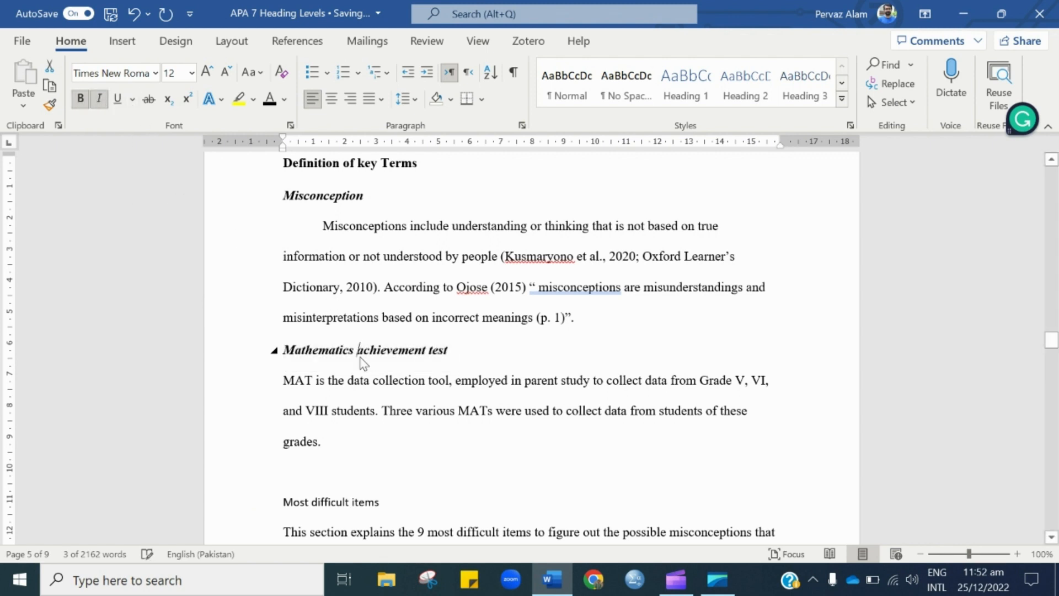
{"action": "type", "text": "A"}
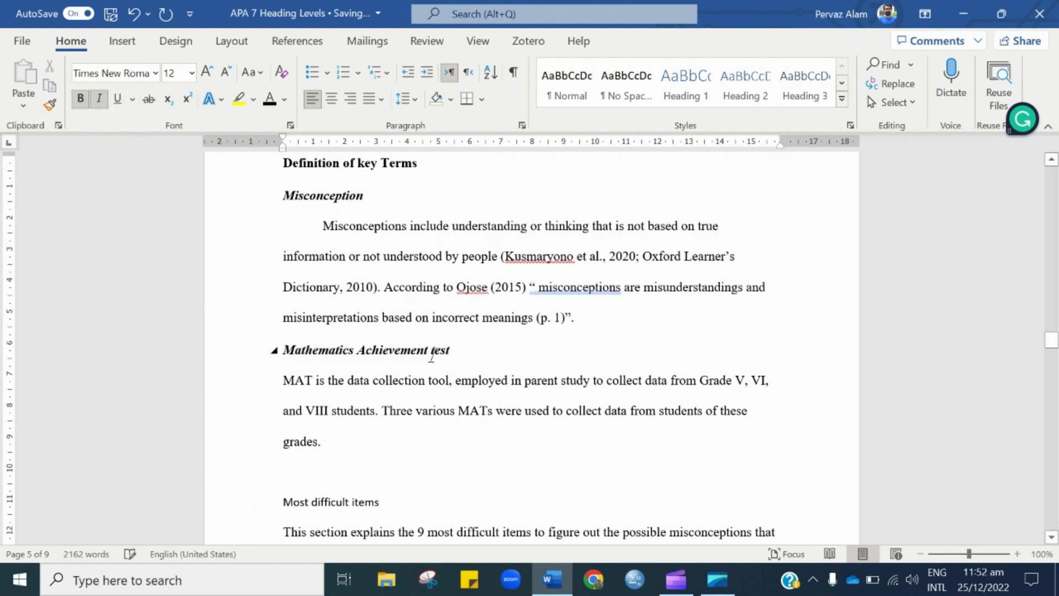
{"action": "left_click_drag", "start_coordinate": [431, 353], "coordinate": [438, 353]}
{"action": "type", "text": "T"}
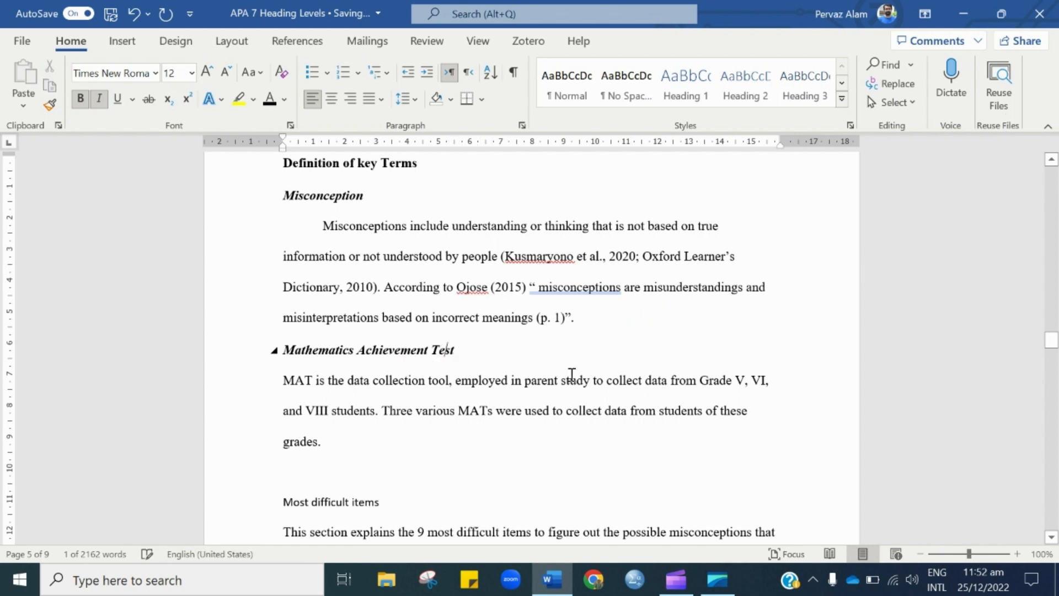
{"action": "scroll", "coordinate": [574, 373], "scroll_direction": "down", "scroll_amount": 5}
{"action": "scroll", "coordinate": [585, 362], "scroll_direction": "up", "scroll_amount": 5}
{"action": "left_click", "coordinate": [282, 380]}
{"action": "key", "text": "Tab"}
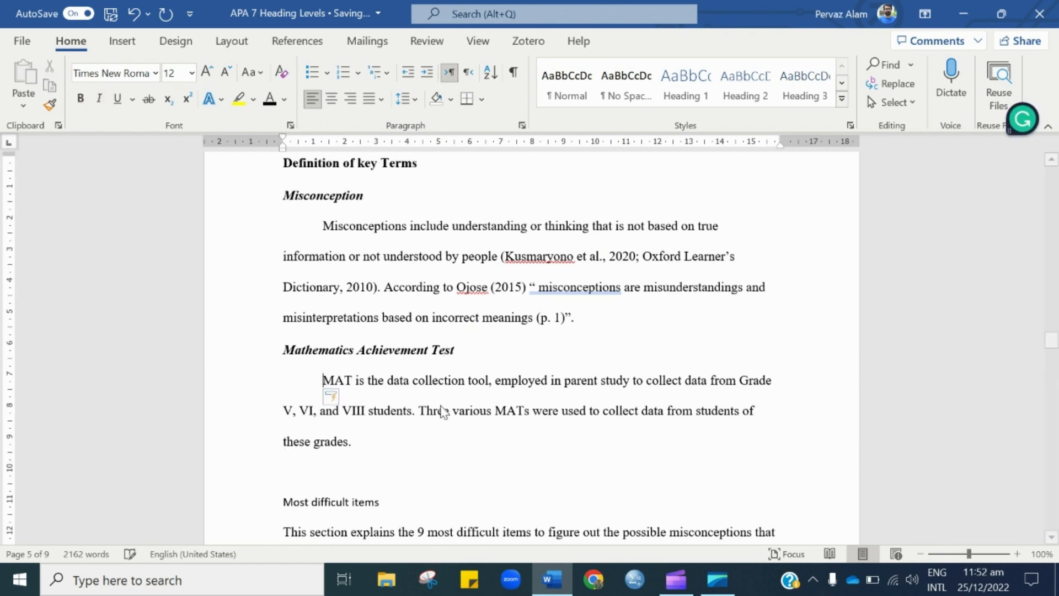
- Apply the Heading 4 style to "Item 4 G-V: Computing the area of a rectangle" and format it as non-italic 12 pt Times New Roman in black
{"action": "scroll", "coordinate": [654, 473], "scroll_direction": "down", "scroll_amount": 15}
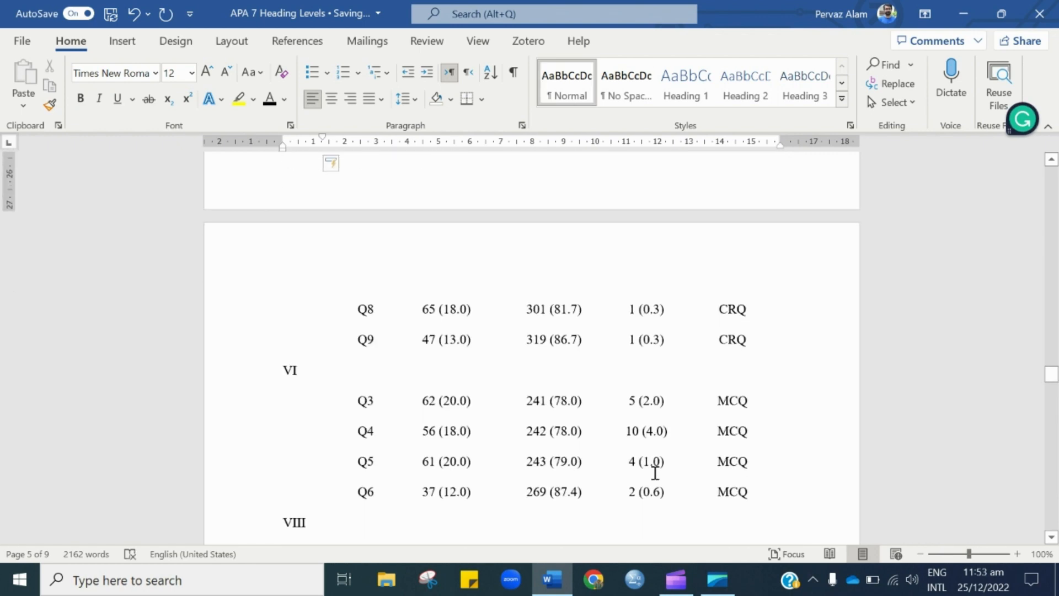
{"action": "scroll", "coordinate": [654, 473], "scroll_direction": "down", "scroll_amount": 8}
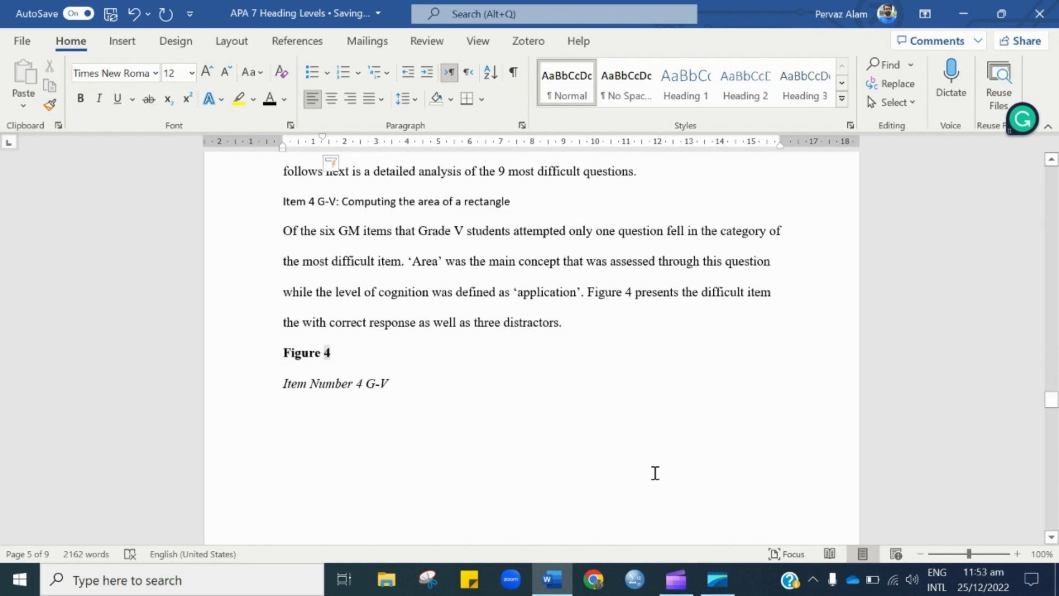
{"action": "scroll", "coordinate": [654, 473], "scroll_direction": "down", "scroll_amount": 3}
{"action": "scroll", "coordinate": [655, 472], "scroll_direction": "up", "scroll_amount": 9}
{"action": "left_click_drag", "start_coordinate": [510, 320], "coordinate": [286, 320]}
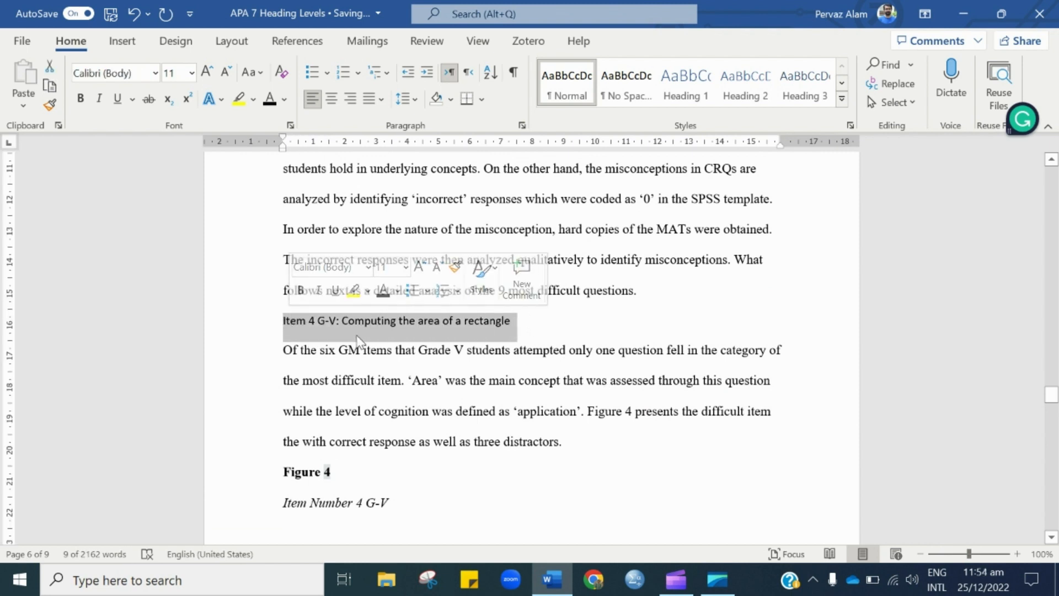
{"action": "left_click", "coordinate": [842, 99]}
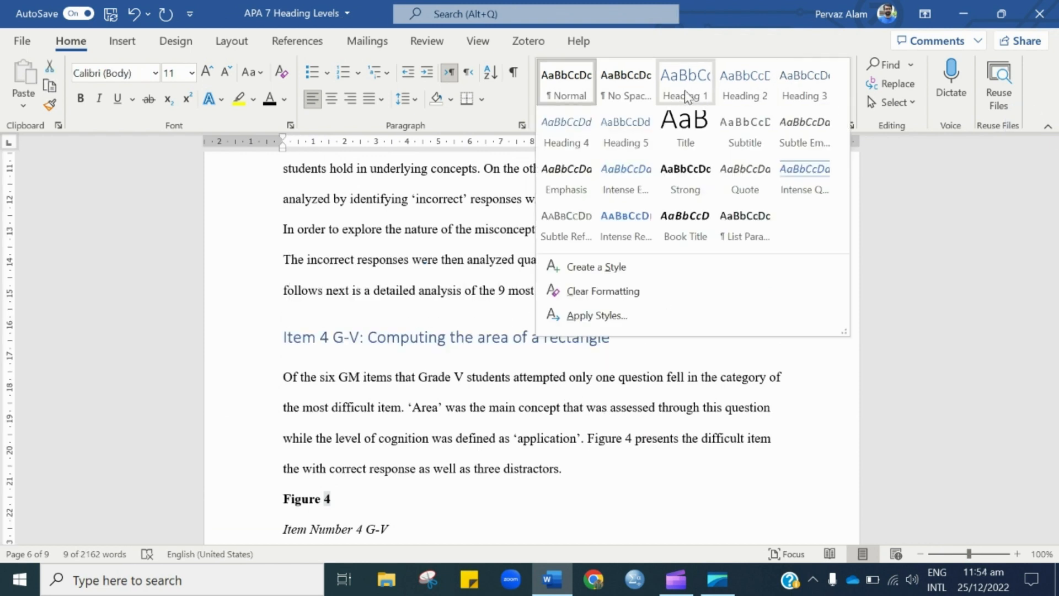
{"action": "left_click", "coordinate": [568, 136]}
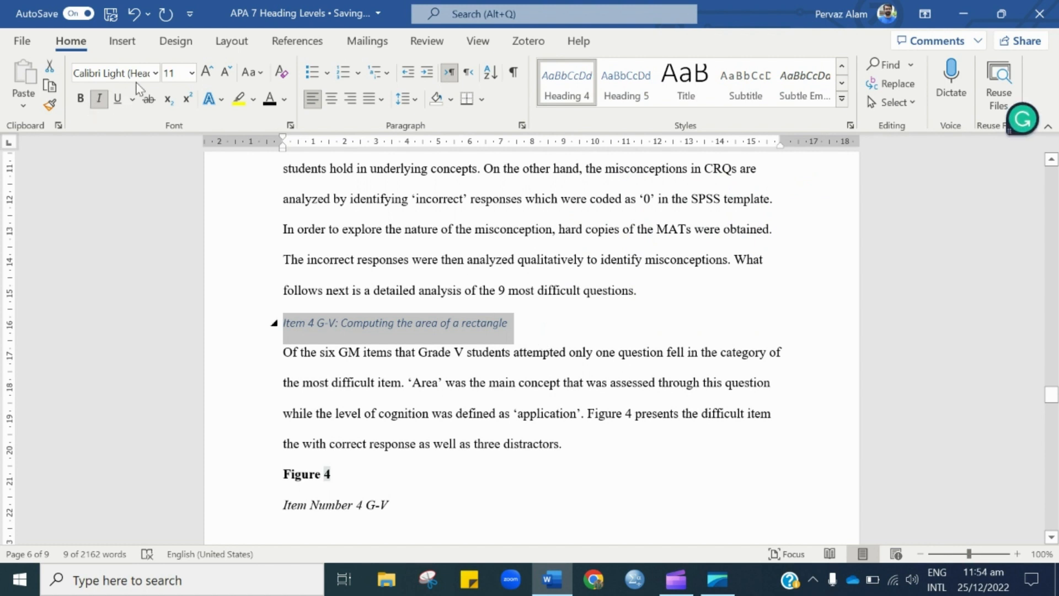
{"action": "left_click", "coordinate": [191, 72]}
{"action": "left_click", "coordinate": [177, 175]}
{"action": "left_click", "coordinate": [155, 73]}
{"action": "left_click", "coordinate": [148, 161]}
{"action": "left_click", "coordinate": [104, 98]}
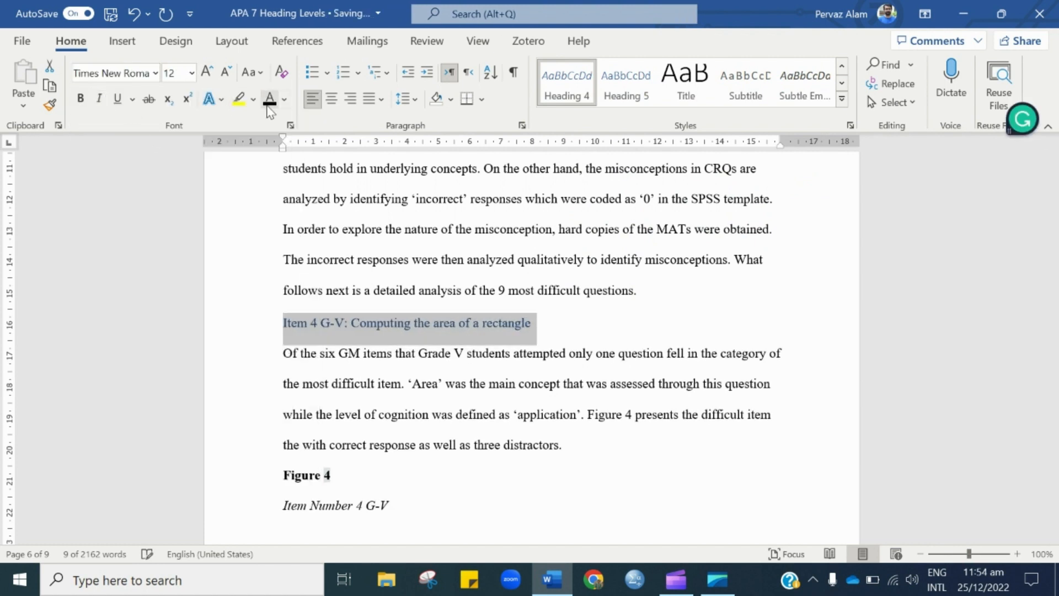
- Indent the "Item 4 G-V: Computing the area of a rectangle" heading and make it bold
{"action": "left_click", "coordinate": [547, 338]}
{"action": "key", "text": "Tab"}
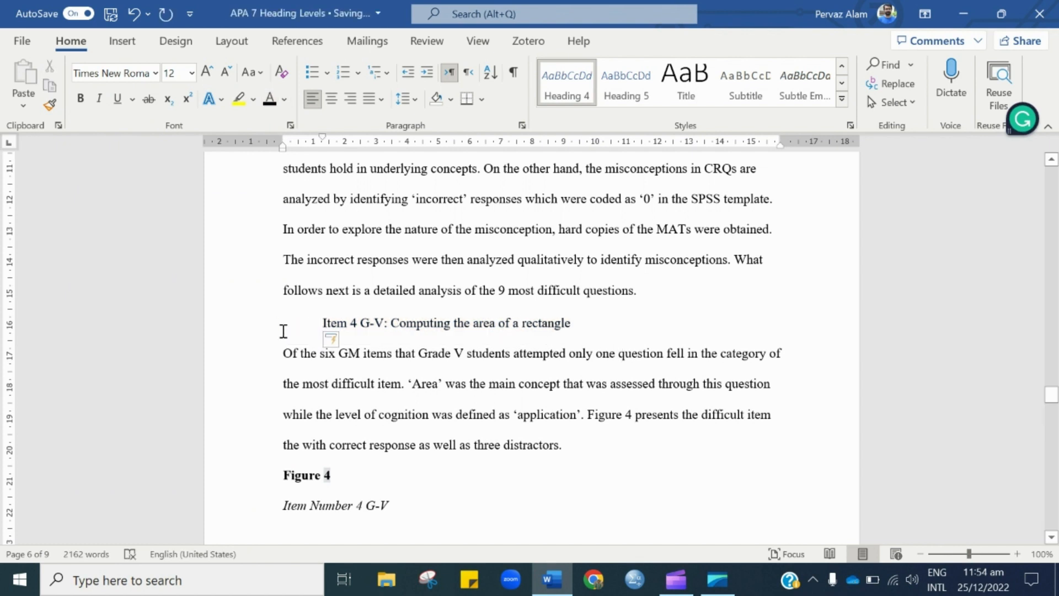
{"action": "left_click_drag", "start_coordinate": [576, 325], "coordinate": [321, 324]}
{"action": "left_click", "coordinate": [80, 98]}
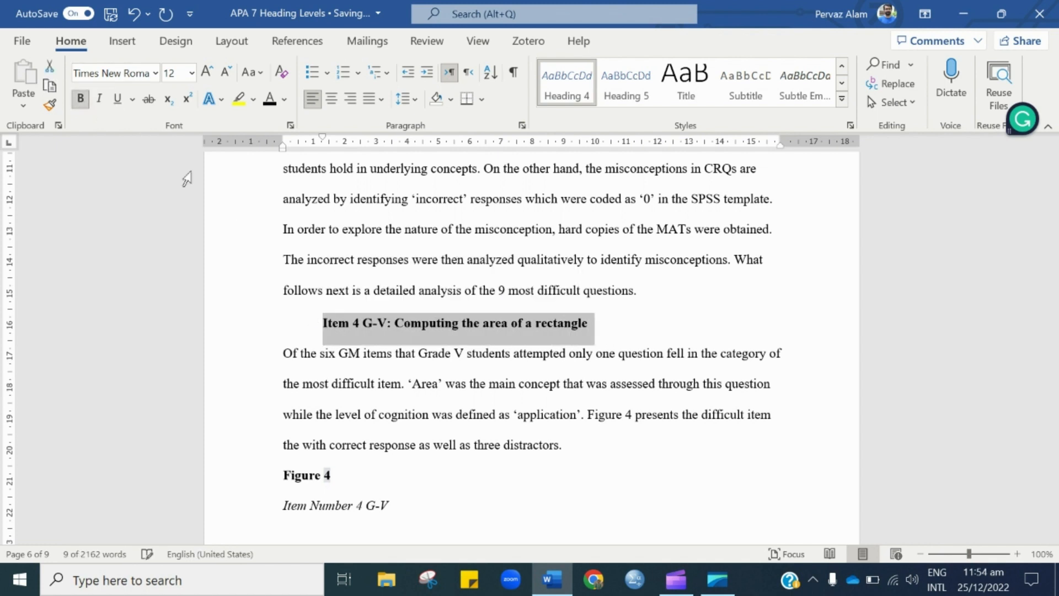
- Retitle the heading "Computing the Area of a Rectangle." with a closing period and run the following paragraph on from it in Times New Roman
{"action": "left_click_drag", "start_coordinate": [617, 331], "coordinate": [338, 331]}
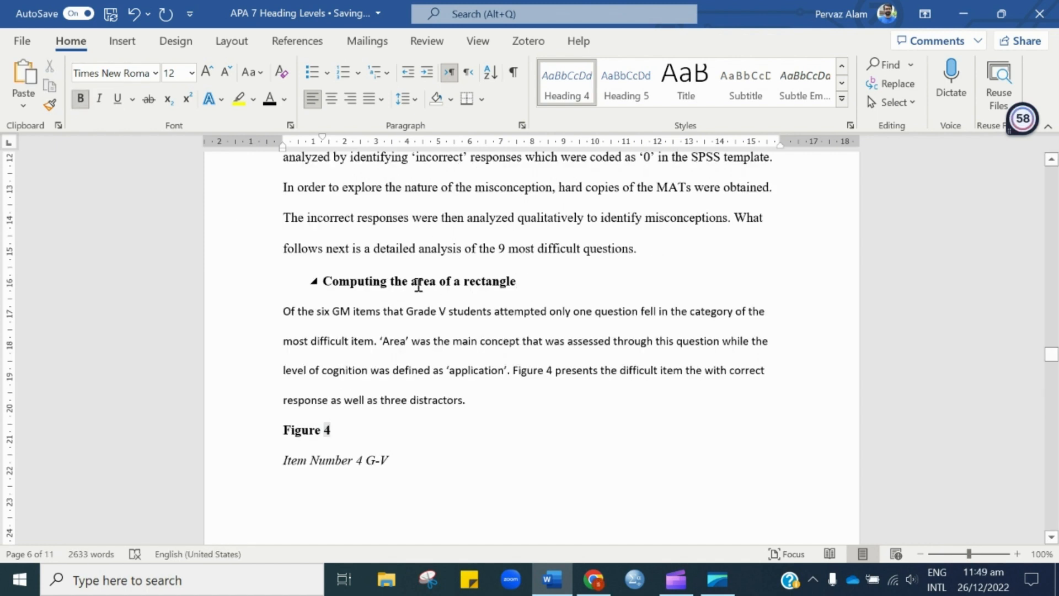
{"action": "type", "text": "A"}
{"action": "left_click_drag", "start_coordinate": [472, 288], "coordinate": [466, 286]}
{"action": "type", "text": "R"}
{"action": "left_click", "coordinate": [539, 285]}
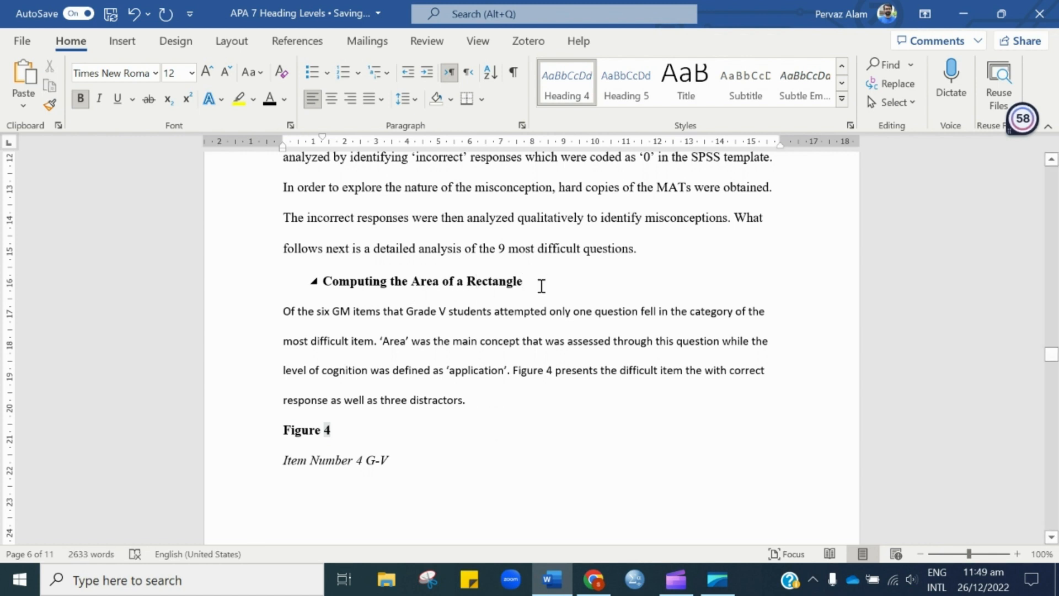
{"action": "type", "text": "."}
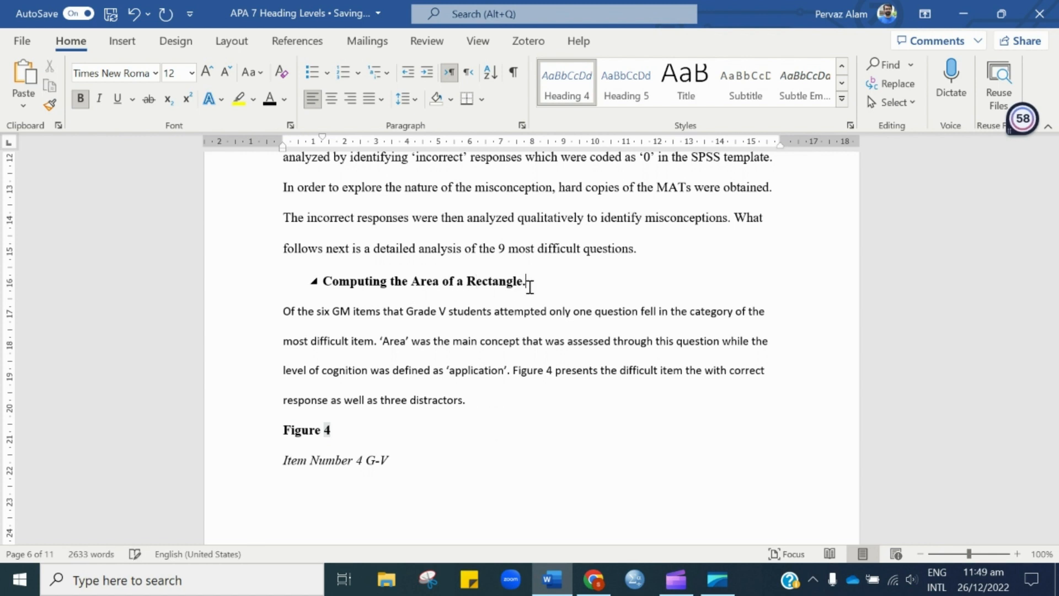
{"action": "left_click", "coordinate": [285, 317]}
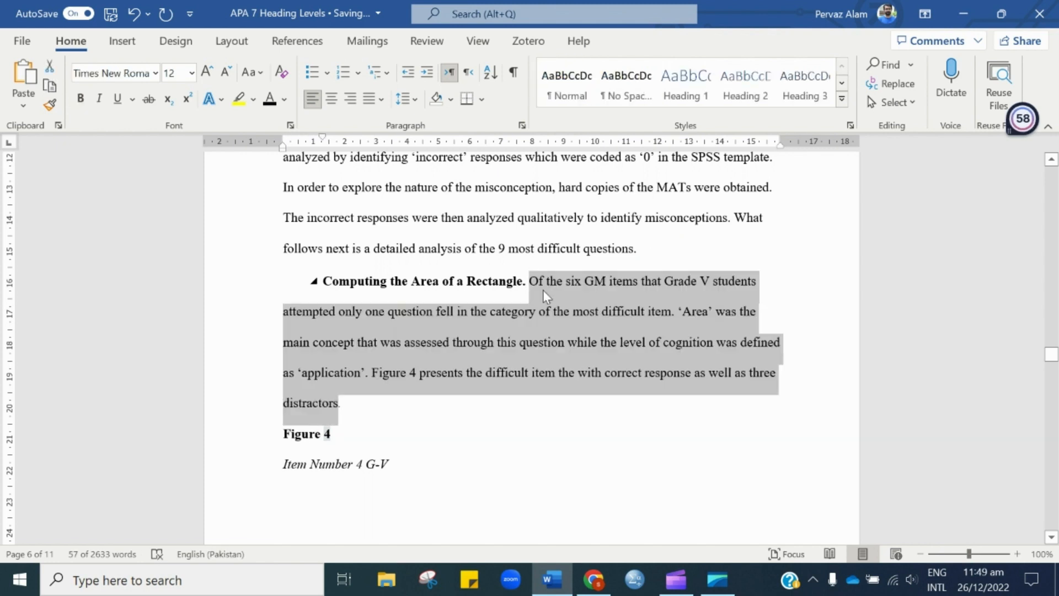
{"action": "left_click", "coordinate": [567, 287]}
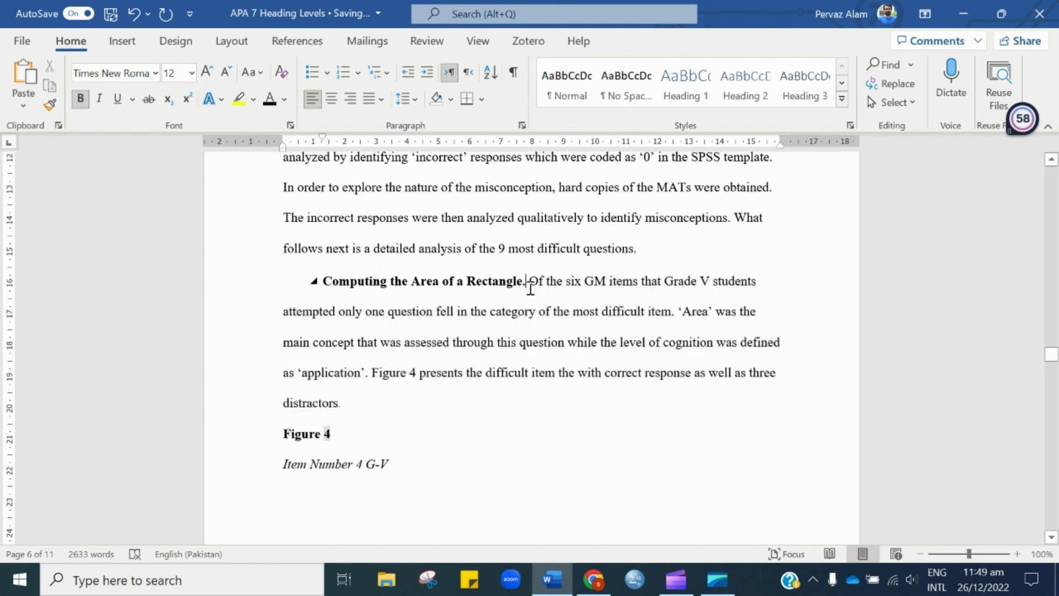
- Apply the Heading 4 style to "Calculating the missing angle in a right-angled triangle" and format it as non-italic 12 pt Times New Roman in black
{"action": "scroll", "coordinate": [572, 306], "scroll_direction": "down", "scroll_amount": 15}
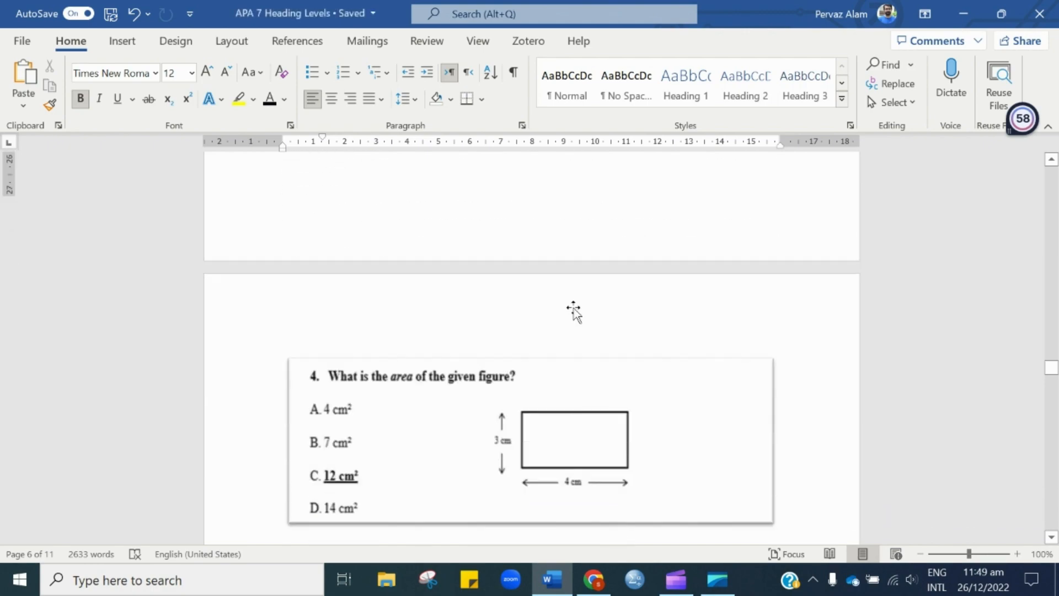
{"action": "scroll", "coordinate": [581, 294], "scroll_direction": "down", "scroll_amount": 20}
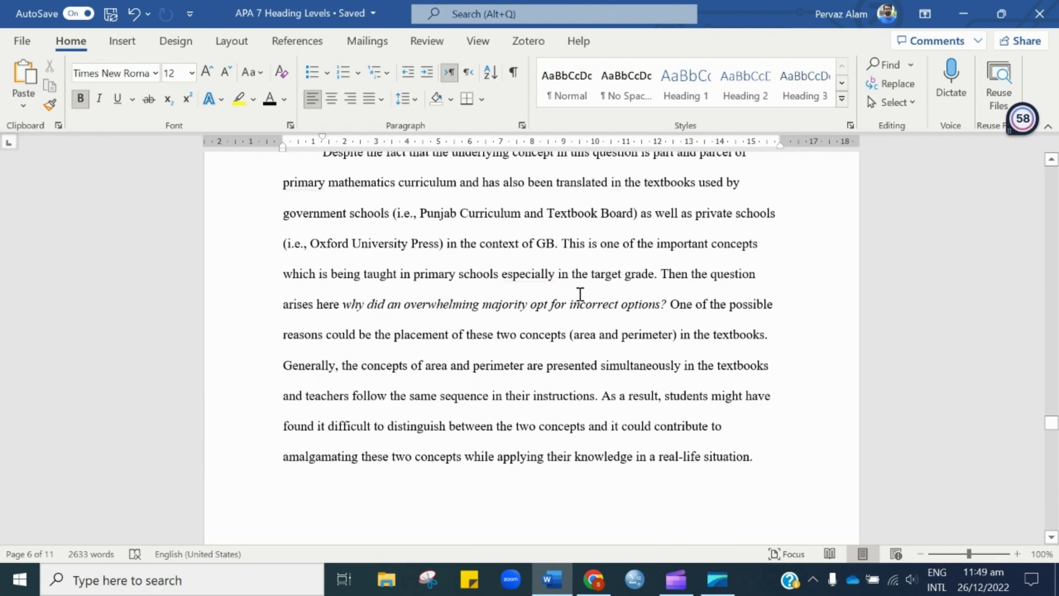
{"action": "left_click", "coordinate": [584, 287]}
{"action": "left_click_drag", "start_coordinate": [561, 293], "coordinate": [282, 291]}
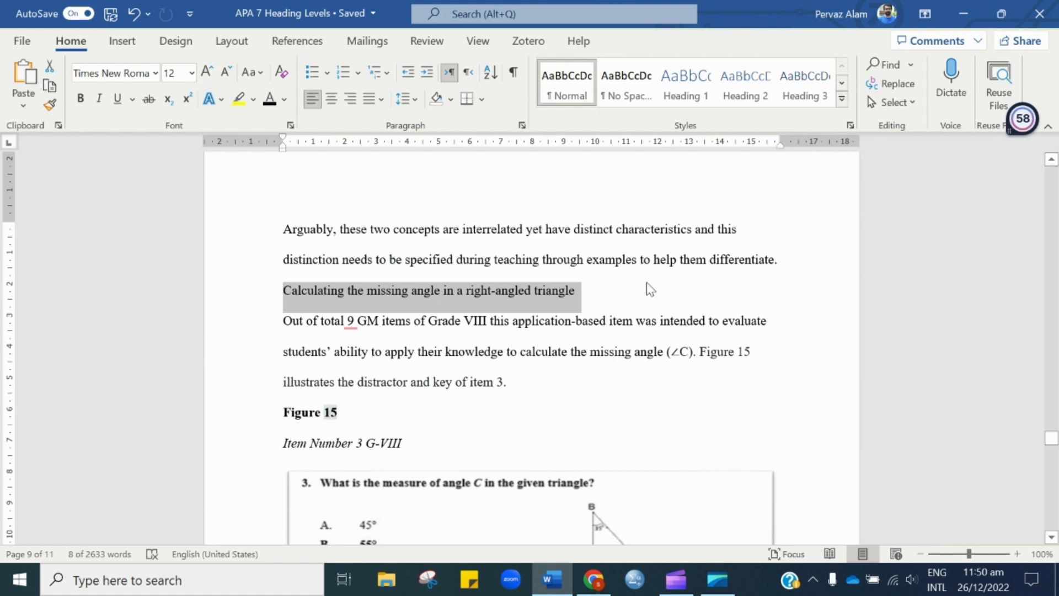
{"action": "left_click", "coordinate": [842, 98]}
{"action": "left_click", "coordinate": [564, 134]}
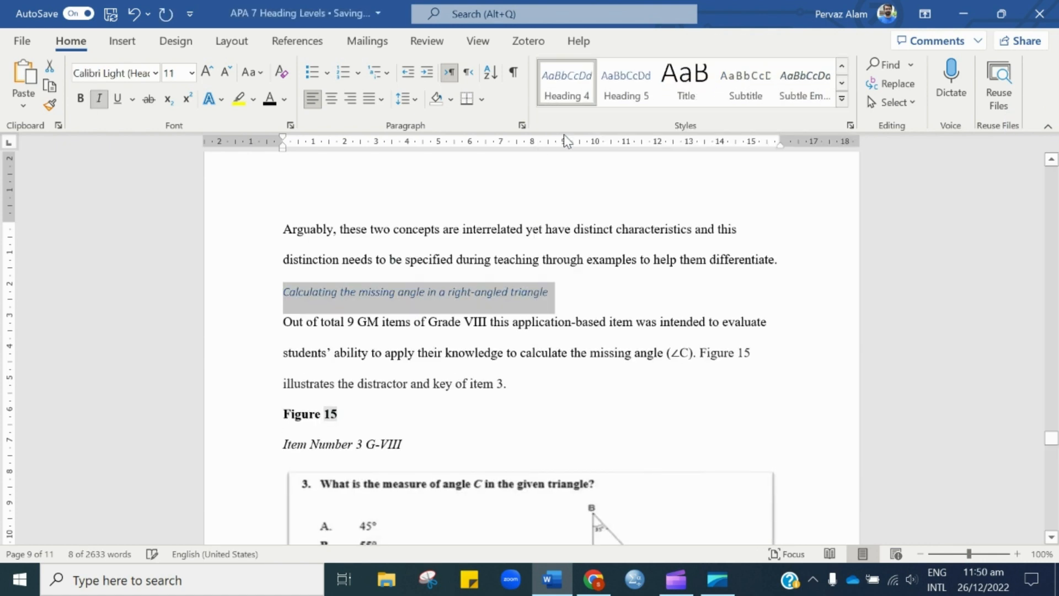
{"action": "left_click", "coordinate": [207, 72]}
{"action": "left_click", "coordinate": [100, 98]}
{"action": "left_click", "coordinate": [154, 73]}
{"action": "left_click", "coordinate": [158, 160]}
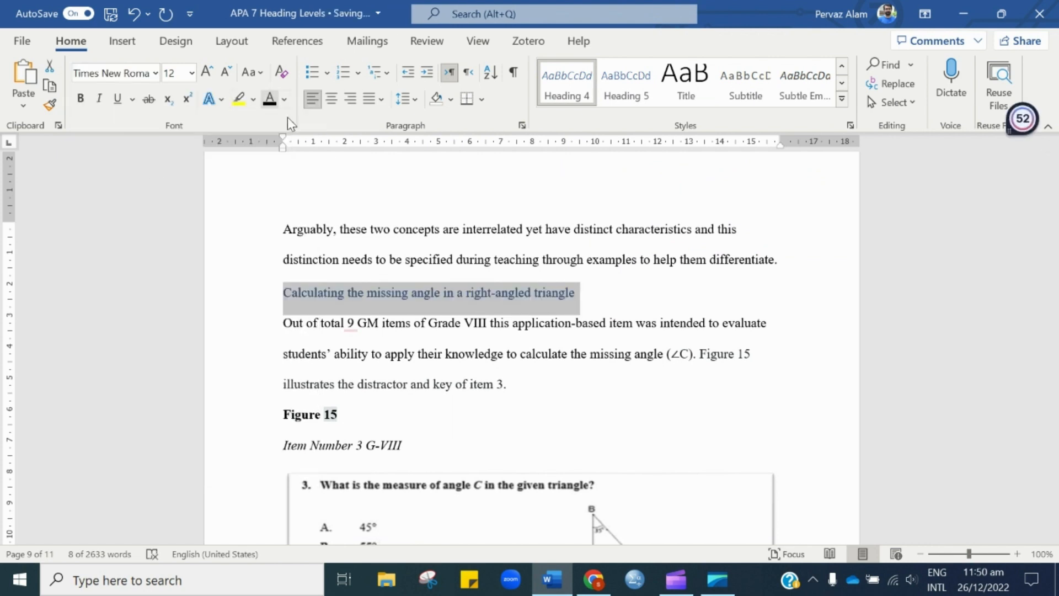
{"action": "left_click", "coordinate": [270, 100]}
- Indent the "Calculating the missing angle in a right-angled triangle" heading and make it bold
{"action": "key", "text": "Right"}
{"action": "key", "text": "Tab"}
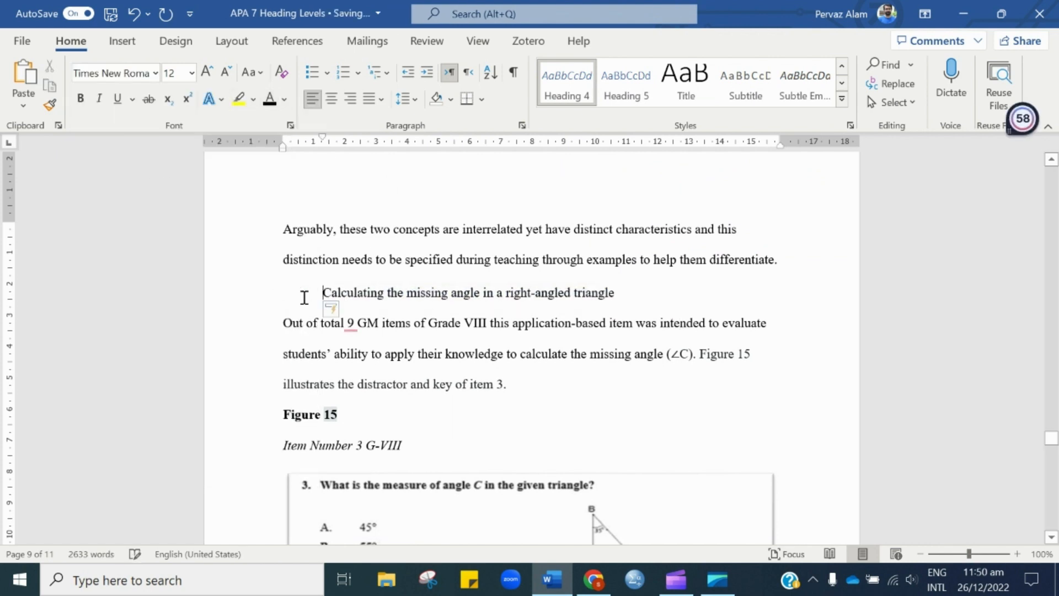
{"action": "triple_click", "coordinate": [482, 295]}
{"action": "left_click", "coordinate": [80, 98]}
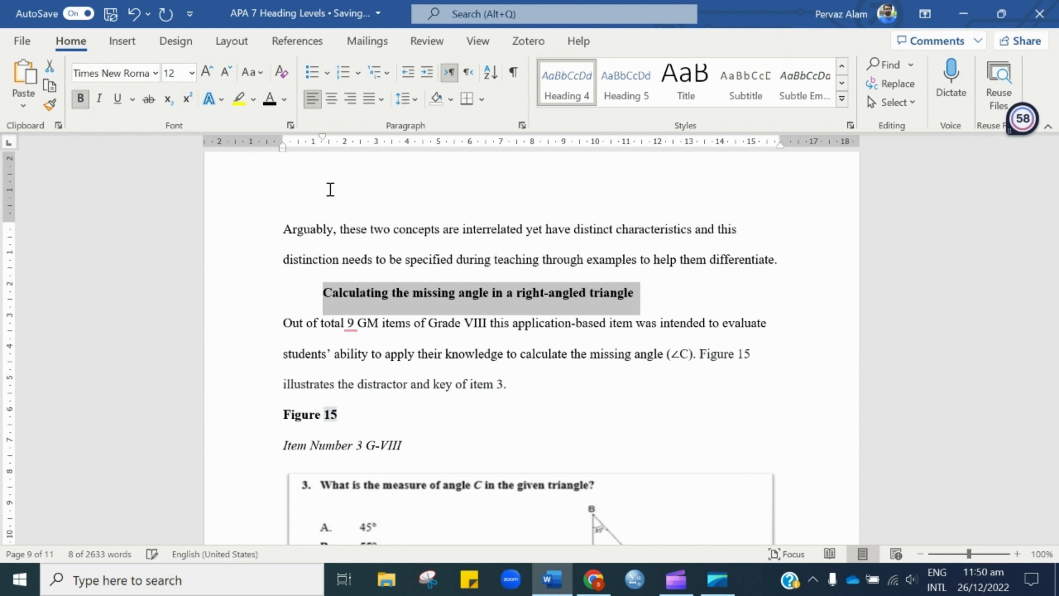
- Change the heading to "Calculating the Missing Angle in a Right-Angled Triangle." with a closing period and run the following paragraph on from it
{"action": "left_click", "coordinate": [398, 300]}
{"action": "left_click_drag", "start_coordinate": [414, 298], "coordinate": [424, 305]}
{"action": "left_click", "coordinate": [425, 303]}
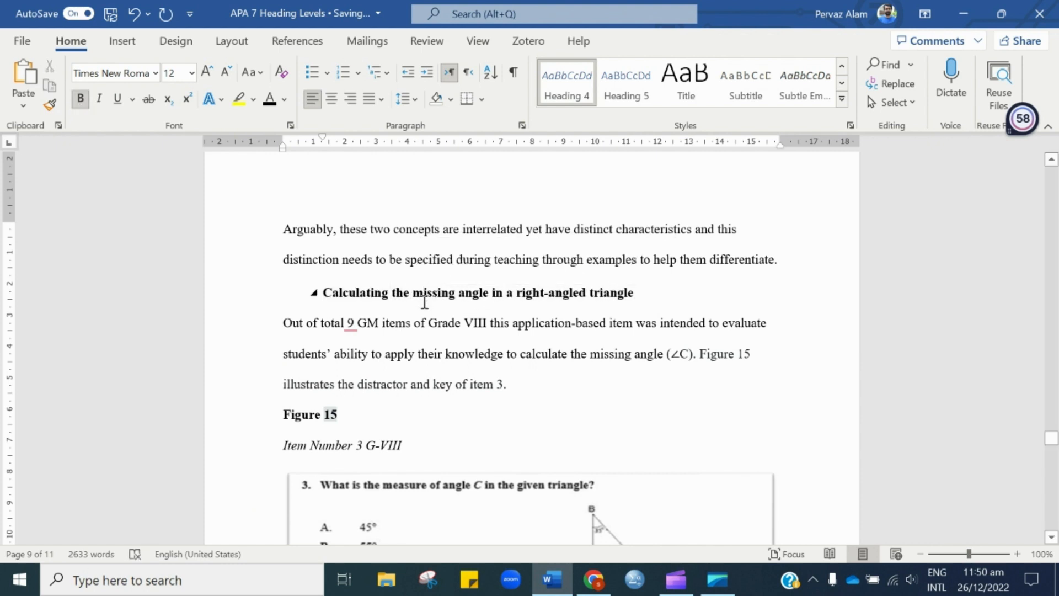
{"action": "key", "text": "BackSpace"}
{"action": "type", "text": "M"}
{"action": "key", "text": "Delete"}
{"action": "type", "text": "A"}
{"action": "key", "text": "ctrl+Right"}
{"action": "key", "text": "ctrl+Right"}
{"action": "key", "text": "ctrl+Right"}
{"action": "key", "text": "Delete"}
{"action": "type", "text": "R"}
{"action": "key", "text": "ctrl+Right"}
{"action": "key", "text": "ctrl+Right"}
{"action": "key", "text": "Delete"}
{"action": "type", "text": "A"}
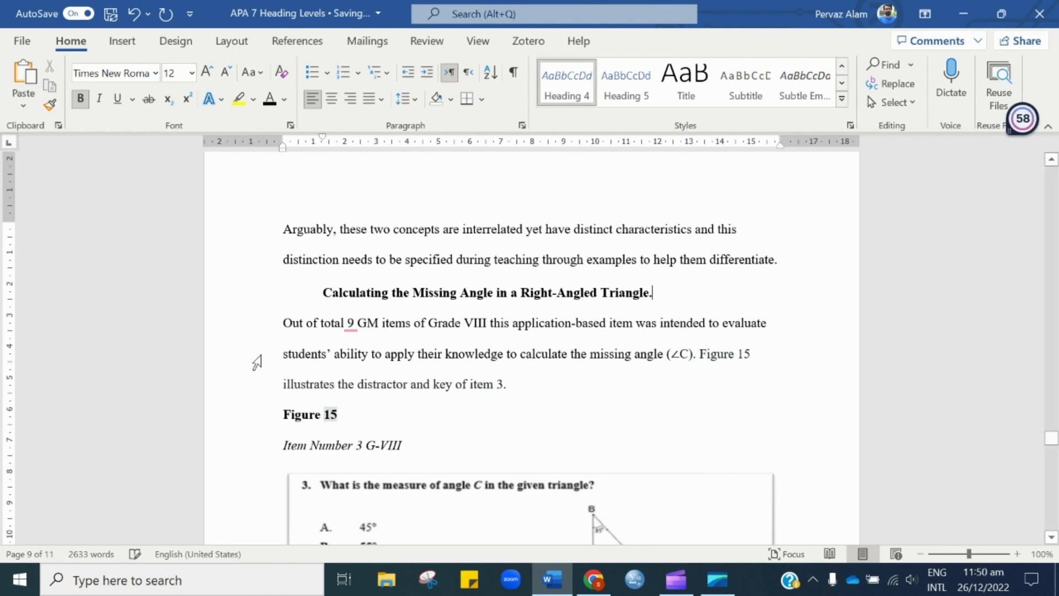
{"action": "left_click", "coordinate": [284, 323]}
{"action": "key", "text": "BackSpace"}
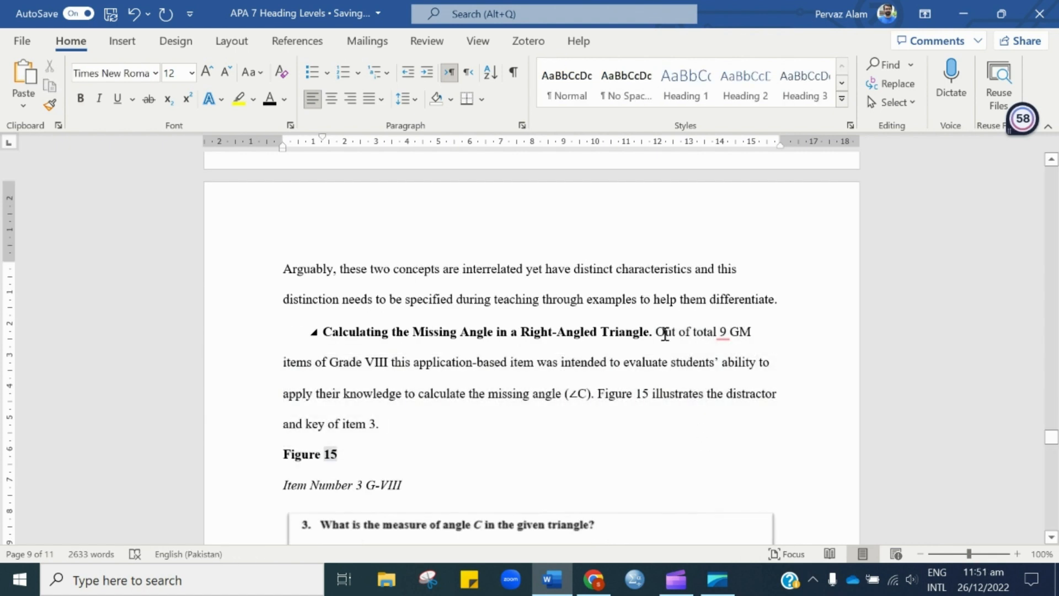
- Insert a Next Page section break at the start of the document, before the "Chapter One" heading
{"action": "left_click_drag", "start_coordinate": [1051, 439], "coordinate": [1051, 181]}
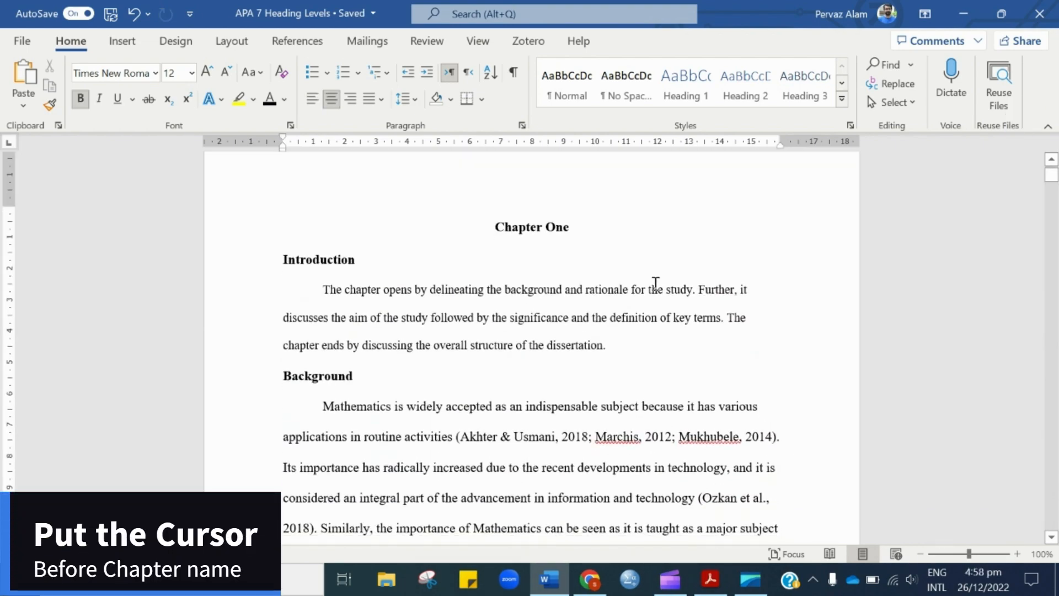
{"action": "key", "text": "ctrl+Home"}
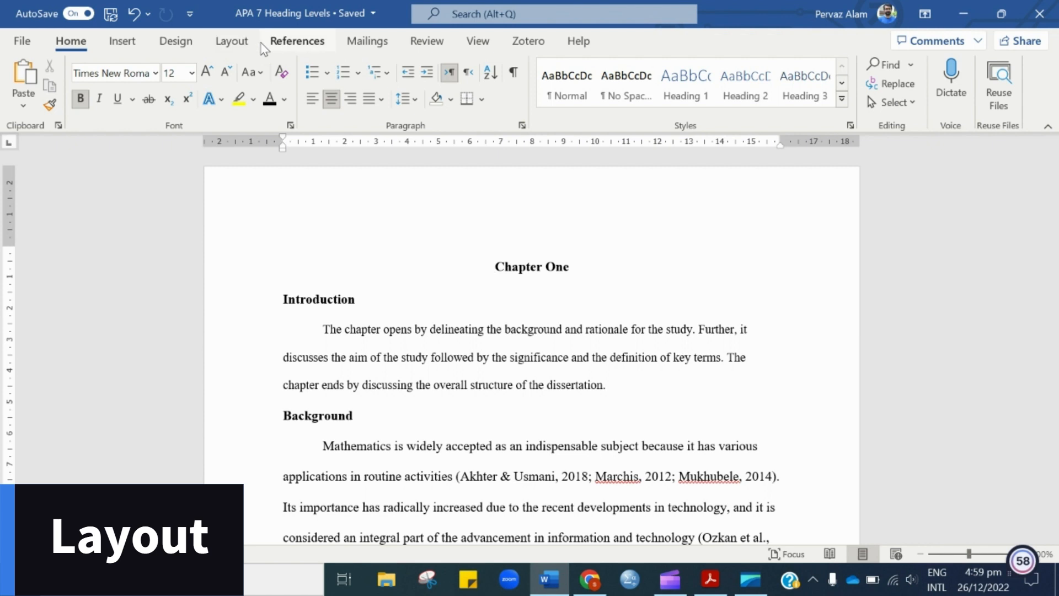
{"action": "left_click", "coordinate": [246, 44]}
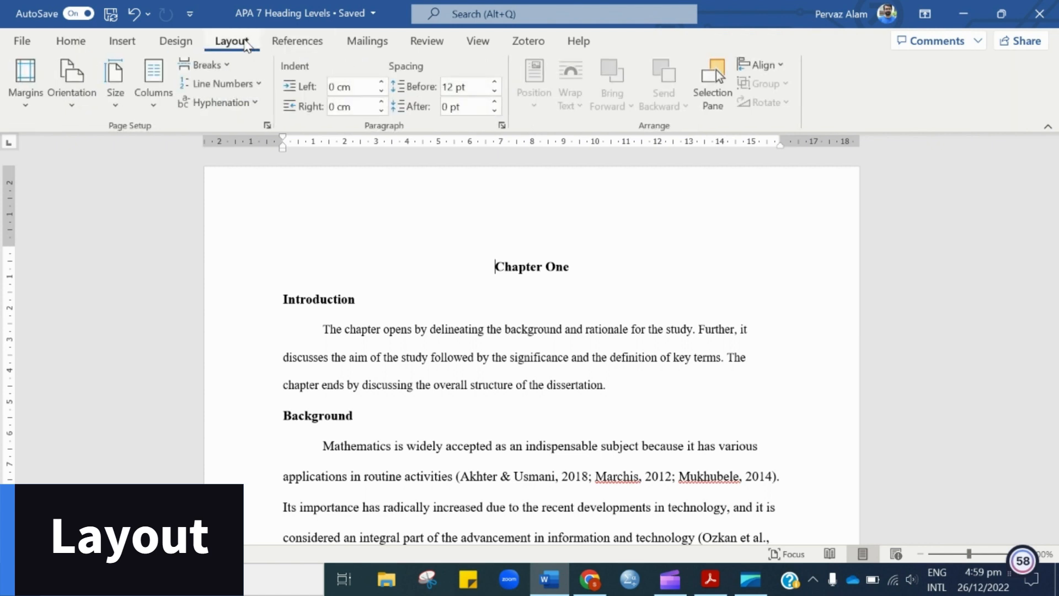
{"action": "left_click", "coordinate": [221, 66]}
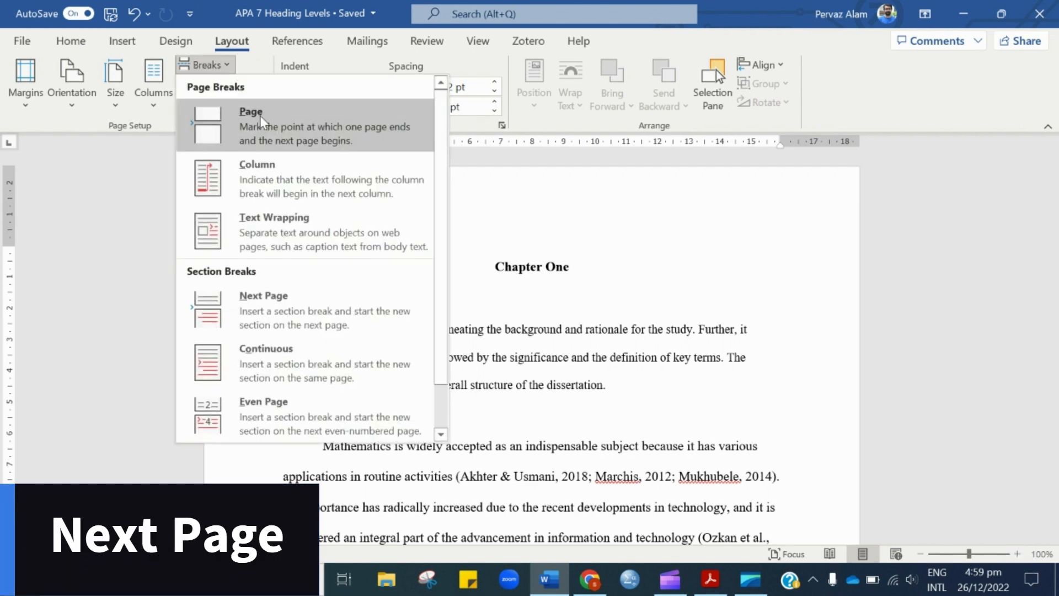
{"action": "left_click", "coordinate": [303, 303]}
{"action": "scroll", "coordinate": [552, 458], "scroll_direction": "down", "scroll_amount": 2}
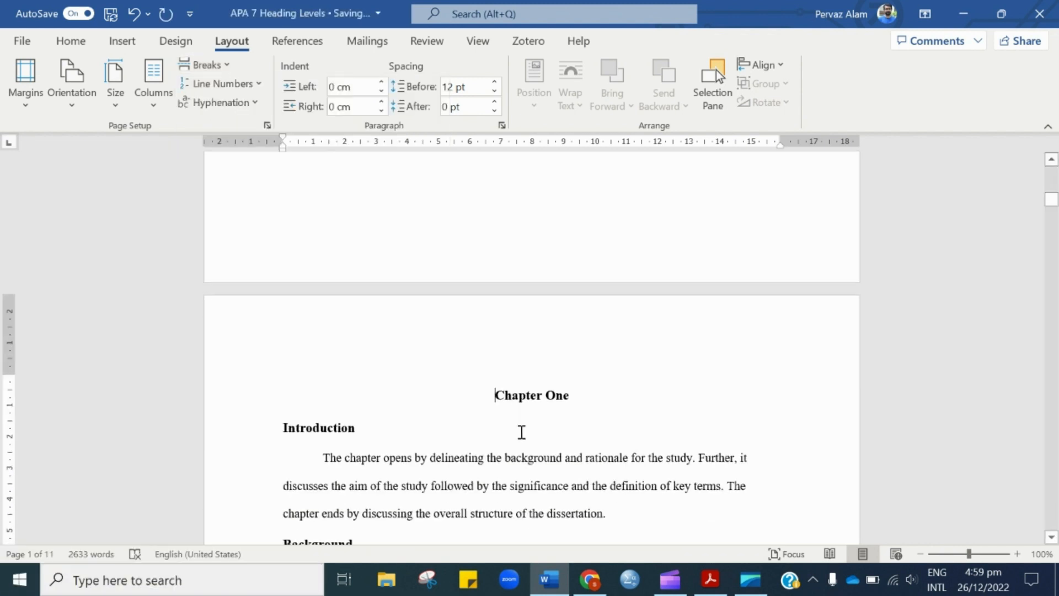
- Open the header of the section that begins with "Chapter One" and unlink it from the previous section
{"action": "scroll", "coordinate": [518, 403], "scroll_direction": "up", "scroll_amount": 5}
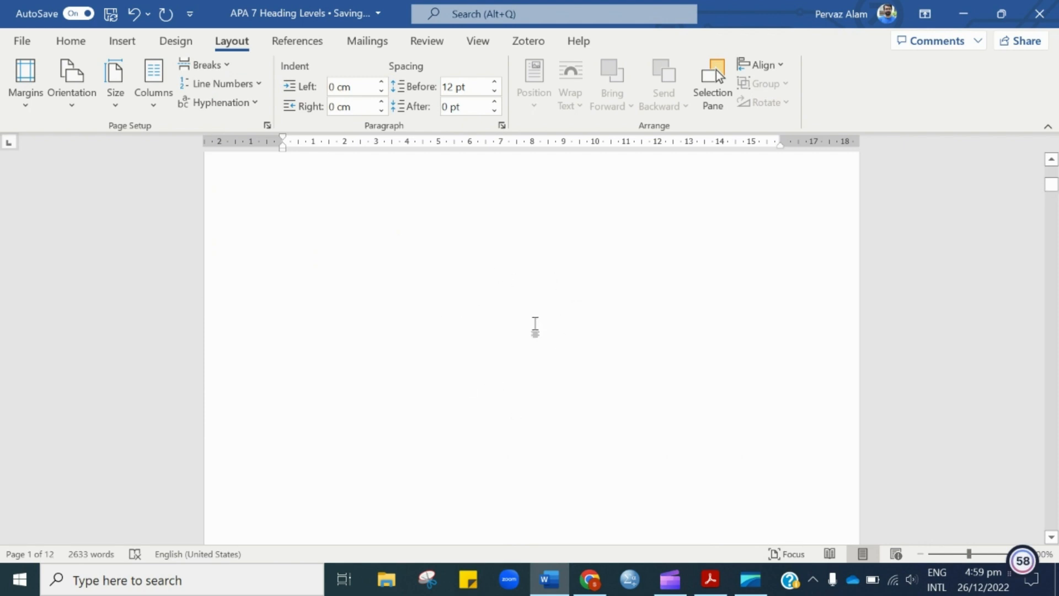
{"action": "scroll", "coordinate": [535, 326], "scroll_direction": "down", "scroll_amount": 3}
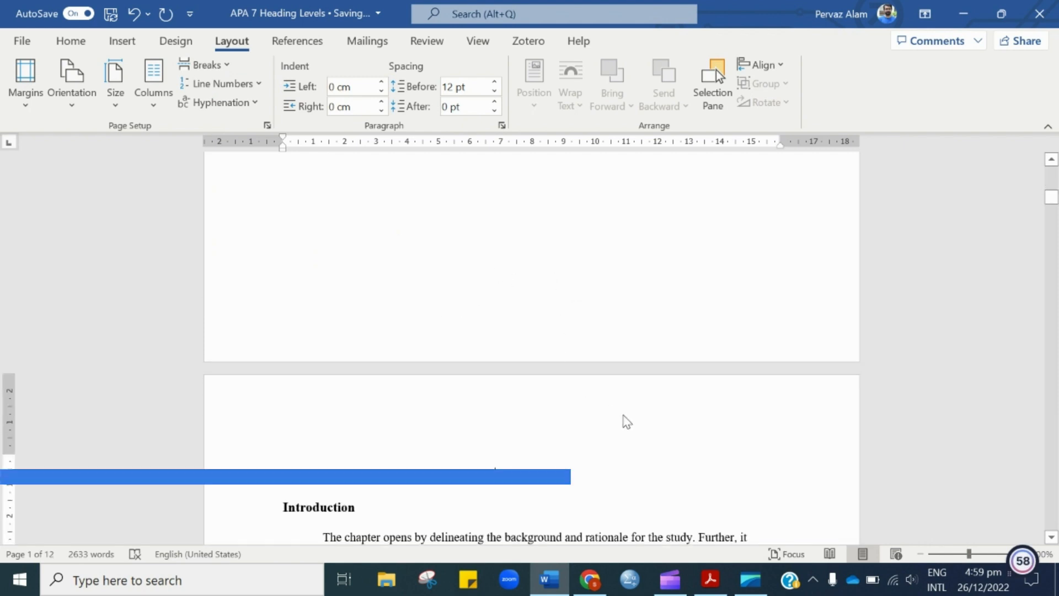
{"action": "double_click", "coordinate": [657, 403]}
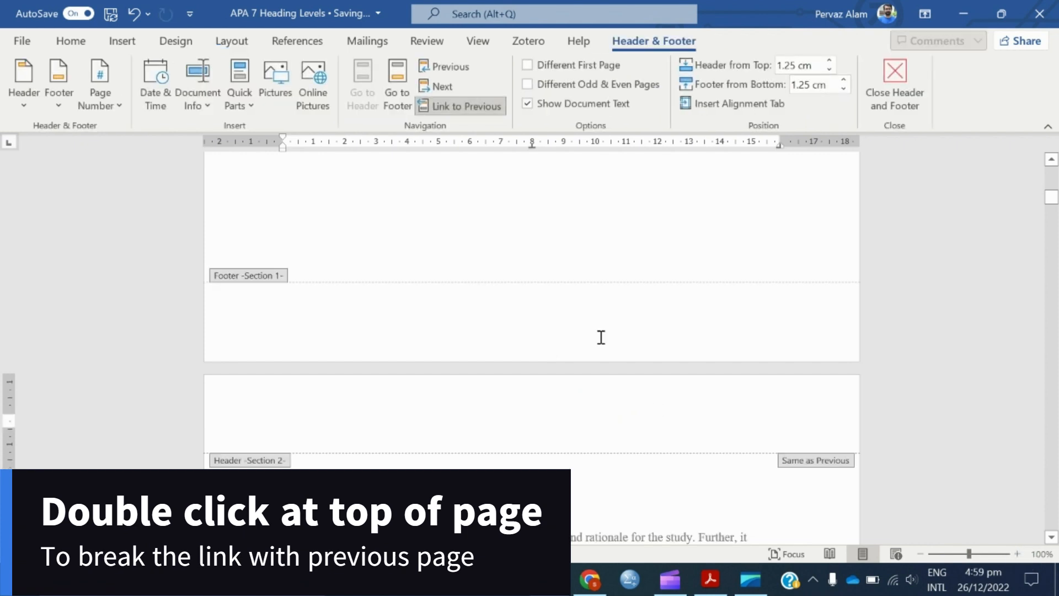
{"action": "left_click", "coordinate": [454, 109]}
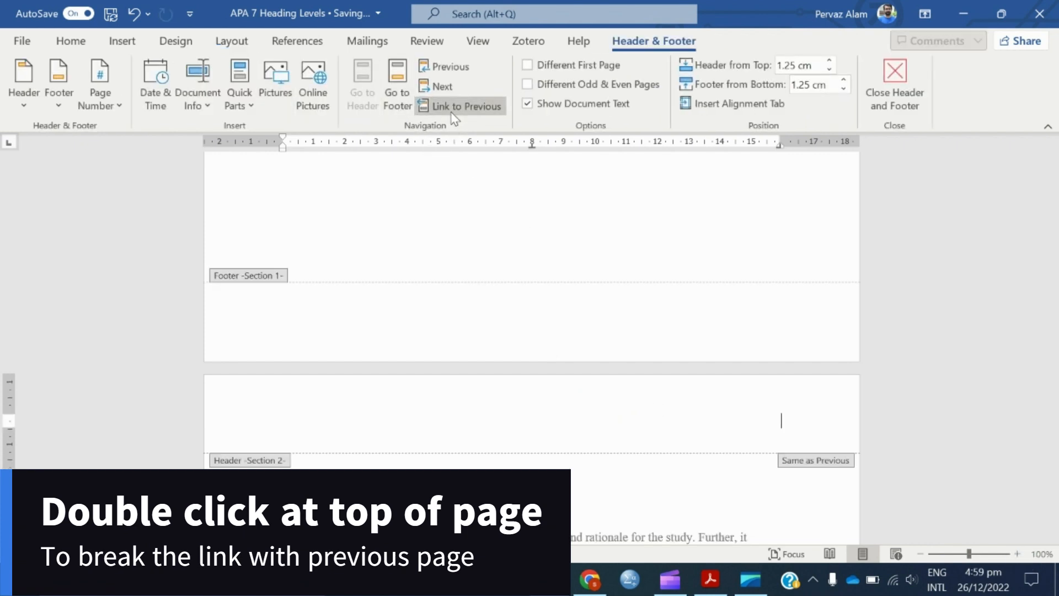
- Set the Chapter One section's page numbering to start at 1 instead of continuing from the previous section
{"action": "scroll", "coordinate": [554, 281], "scroll_direction": "up", "scroll_amount": 3}
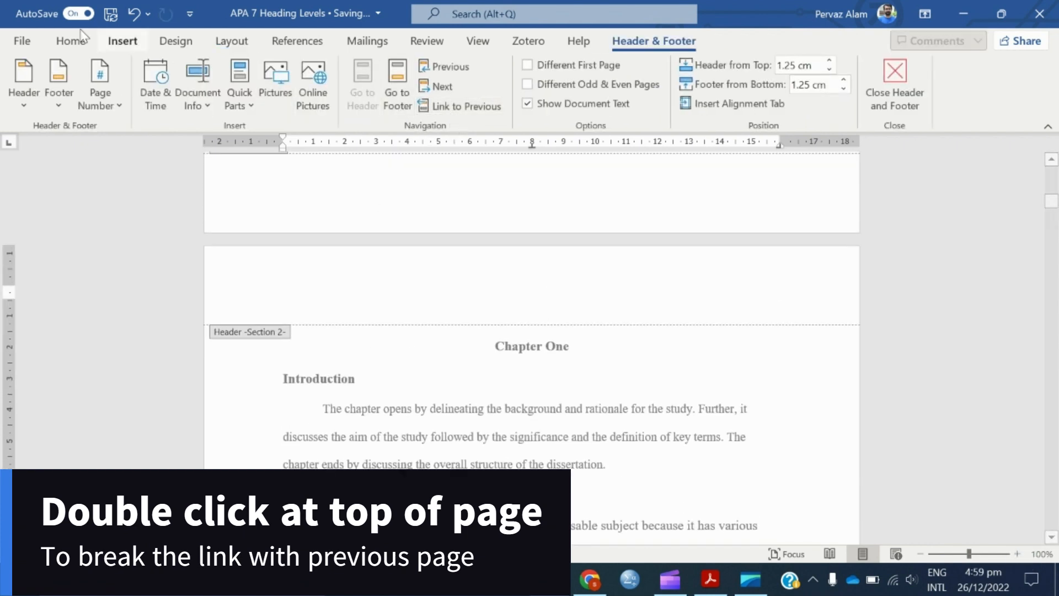
{"action": "left_click", "coordinate": [71, 47]}
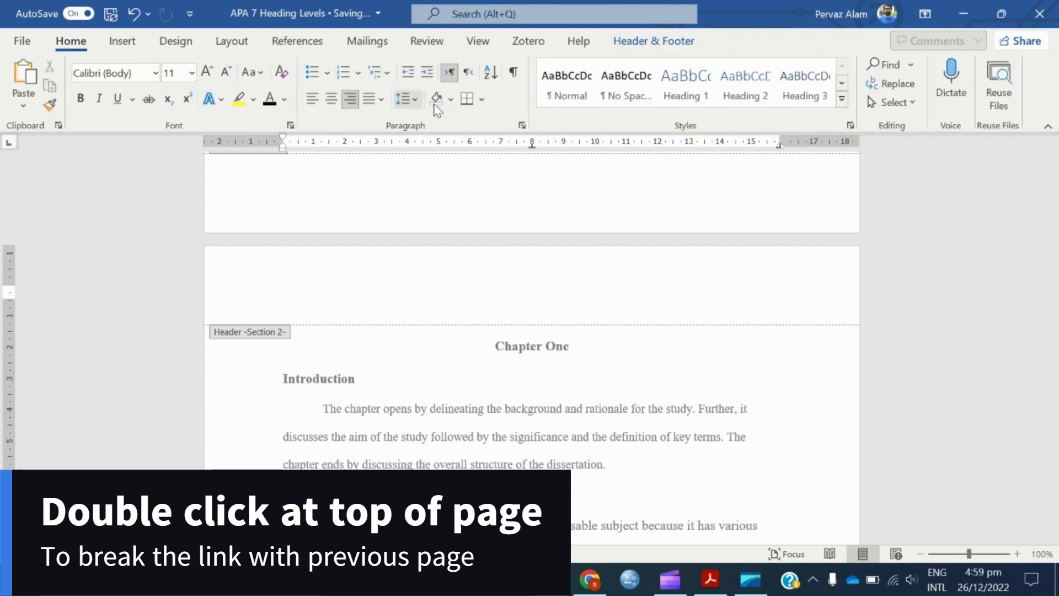
{"action": "left_click", "coordinate": [123, 41]}
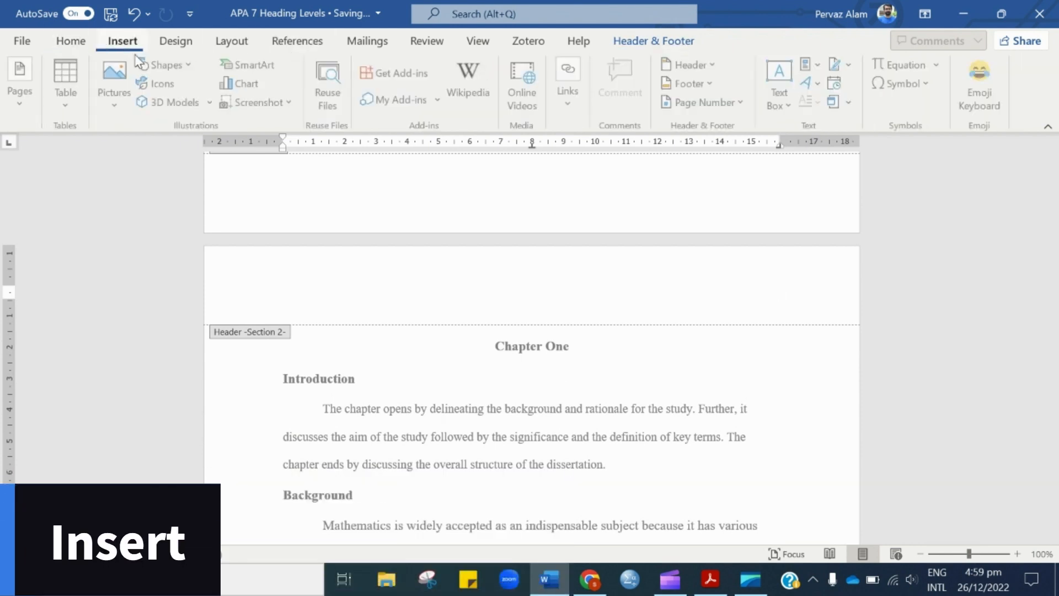
{"action": "left_click", "coordinate": [721, 105]}
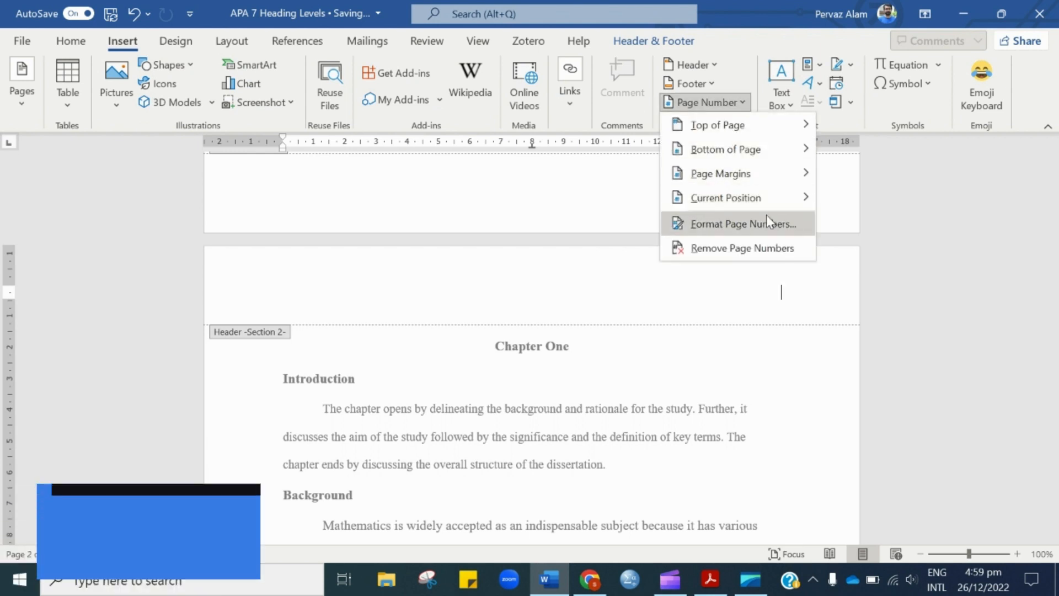
{"action": "left_click", "coordinate": [770, 229]}
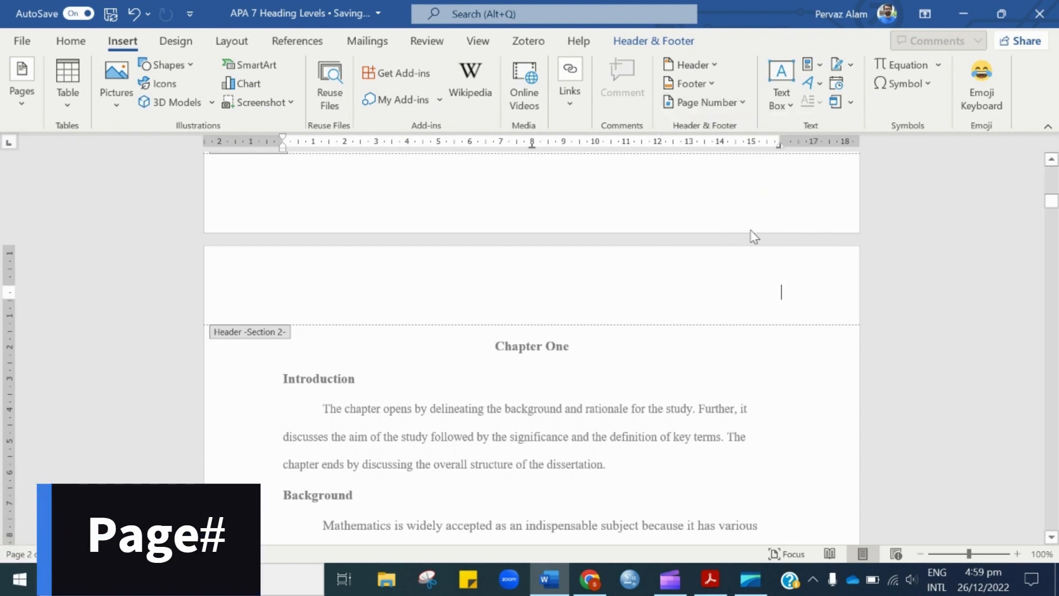
{"action": "left_click", "coordinate": [446, 337]}
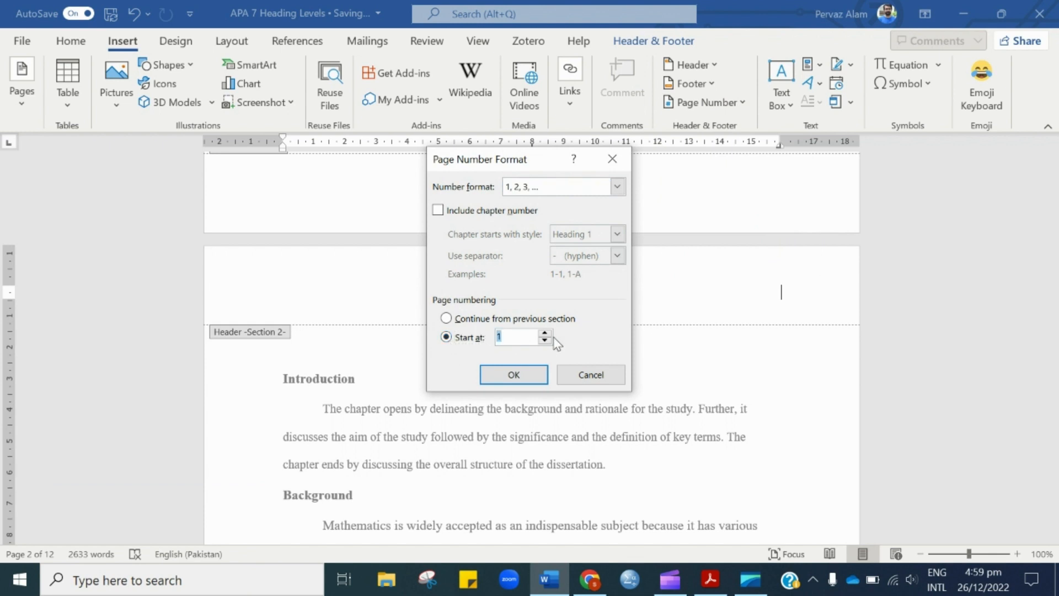
{"action": "left_click", "coordinate": [514, 340]}
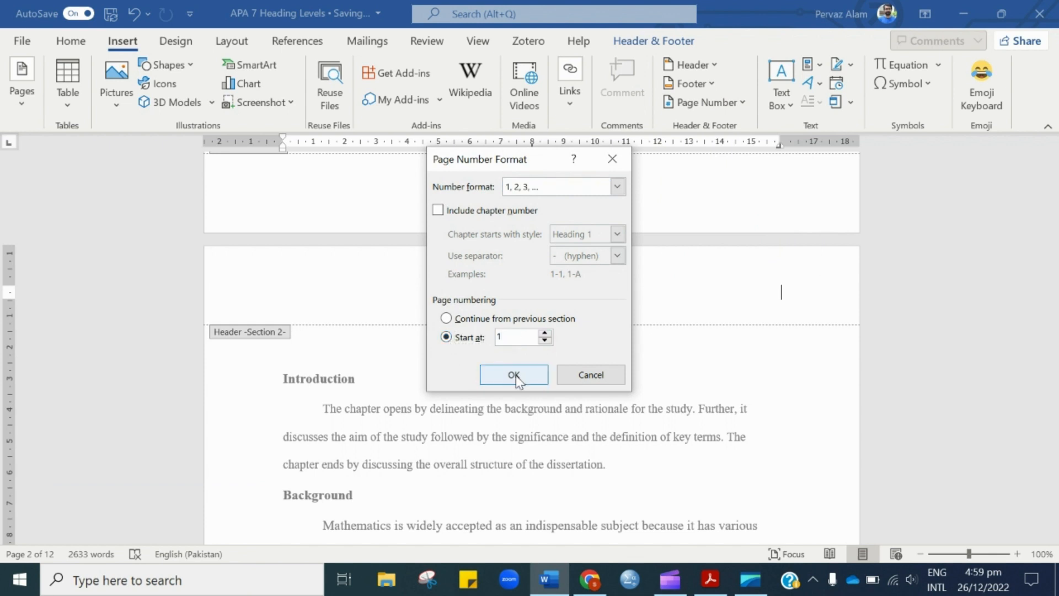
{"action": "left_click", "coordinate": [515, 375]}
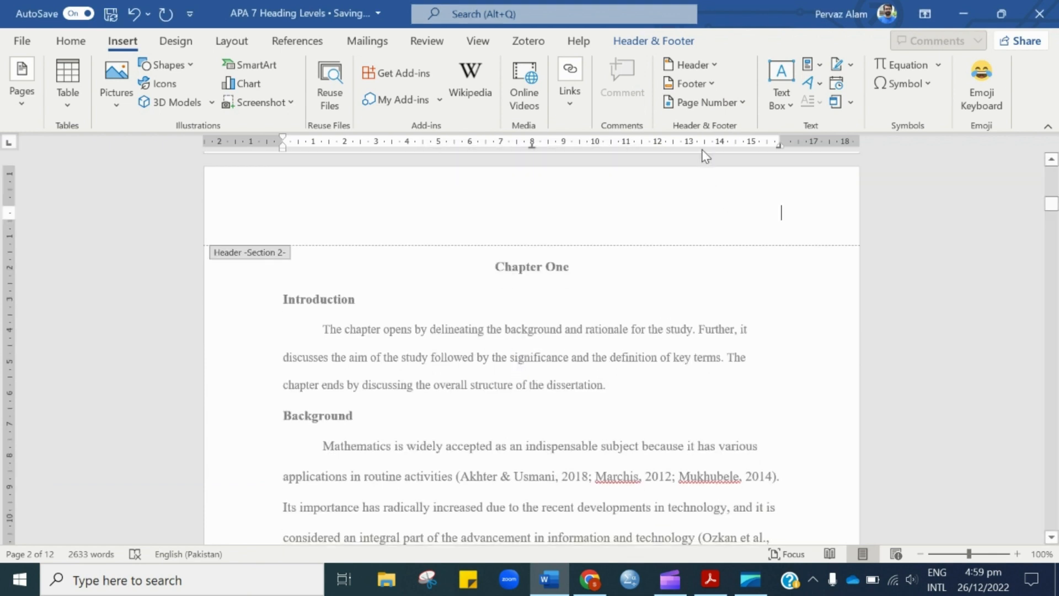
- Insert a plain right-aligned page number at the top of the page in the Chapter One section and leave header editing
{"action": "left_click", "coordinate": [701, 103]}
{"action": "mouse_move", "coordinate": [790, 130]}
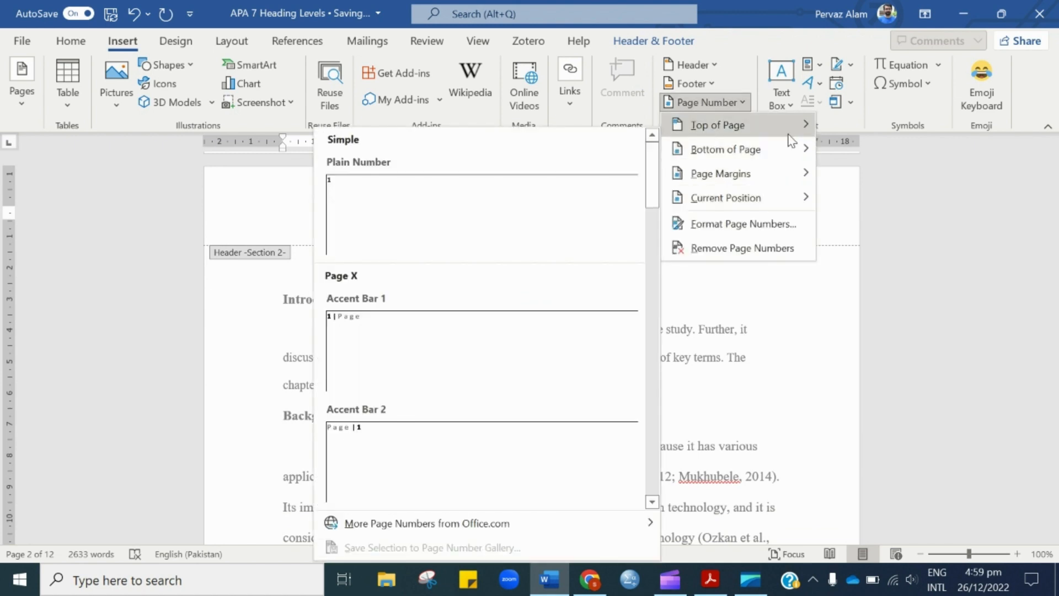
{"action": "left_click", "coordinate": [599, 372]}
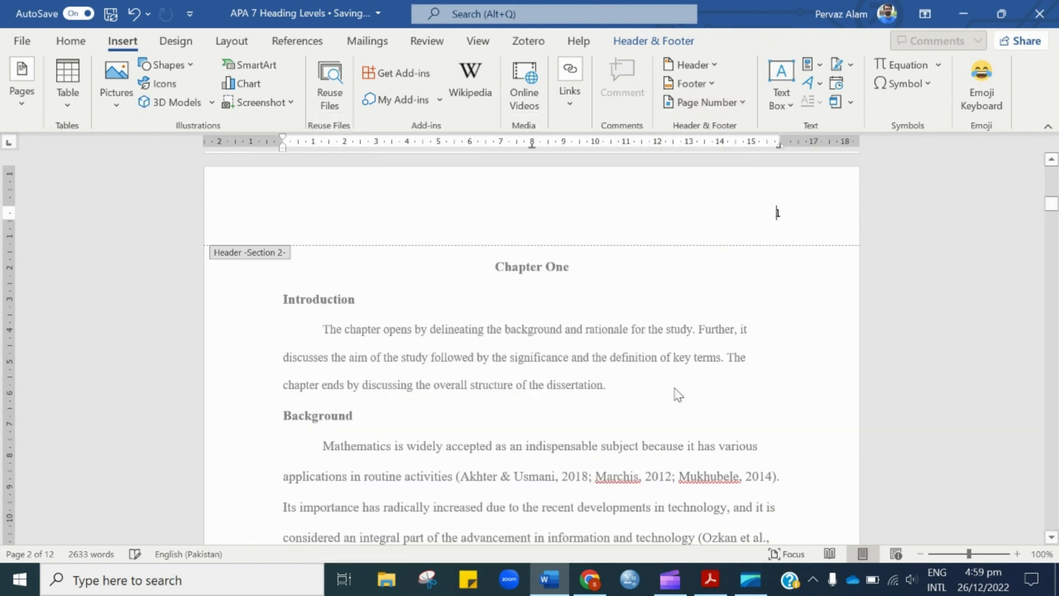
{"action": "double_click", "coordinate": [698, 395]}
{"action": "left_click", "coordinate": [777, 220]}
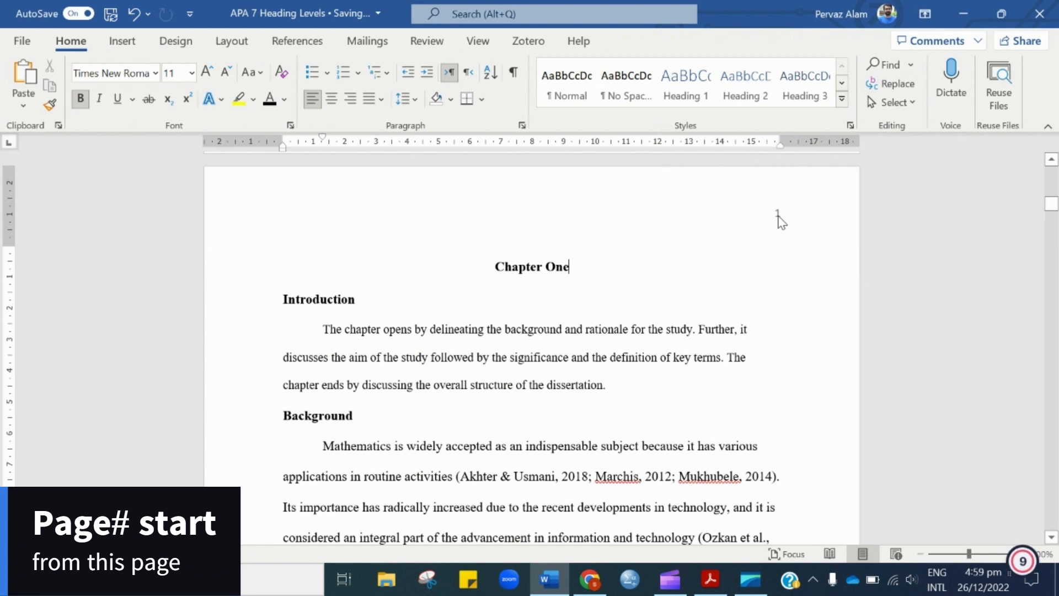
{"action": "scroll", "coordinate": [793, 323], "scroll_direction": "up", "scroll_amount": 5}
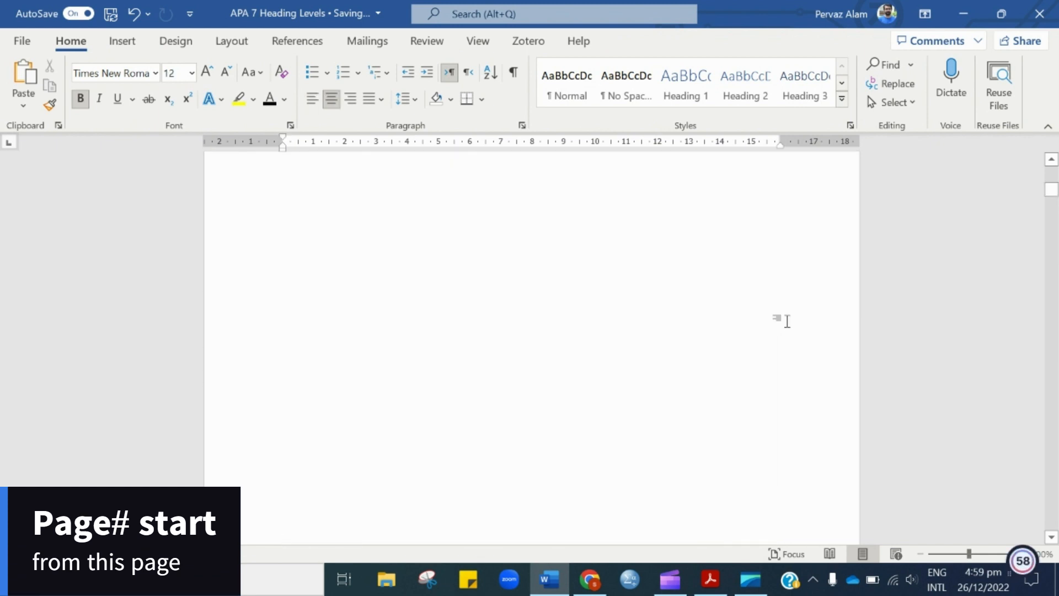
{"action": "scroll", "coordinate": [787, 321], "scroll_direction": "up", "scroll_amount": 1}
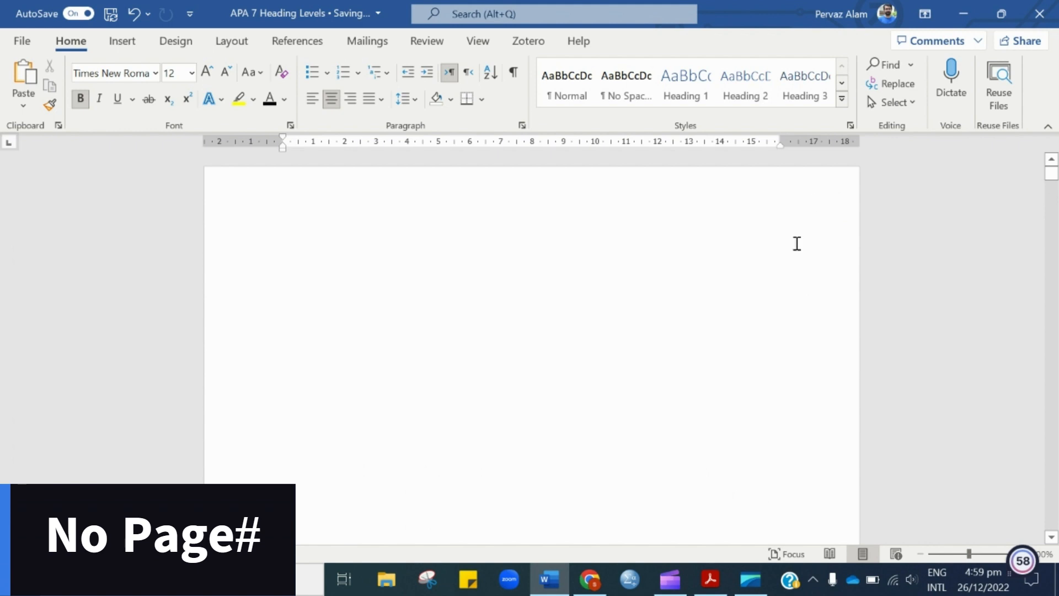
{"action": "scroll", "coordinate": [786, 274], "scroll_direction": "down", "scroll_amount": 1}
{"action": "scroll", "coordinate": [787, 279], "scroll_direction": "down", "scroll_amount": 4}
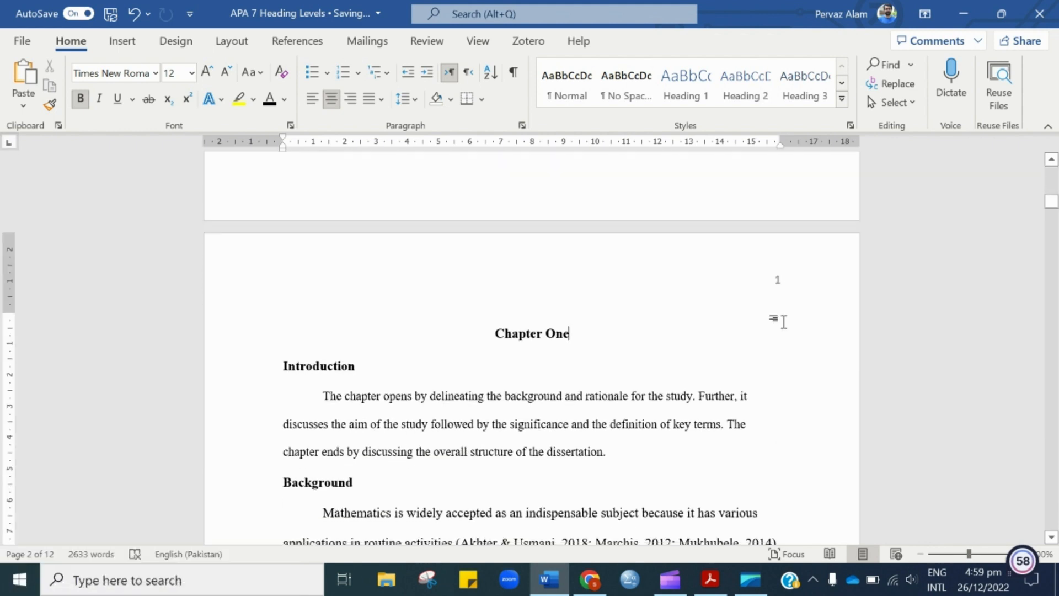
- Insert an Automatic Table 1 table of contents on the blank first page
{"action": "scroll", "coordinate": [784, 321], "scroll_direction": "up", "scroll_amount": 5}
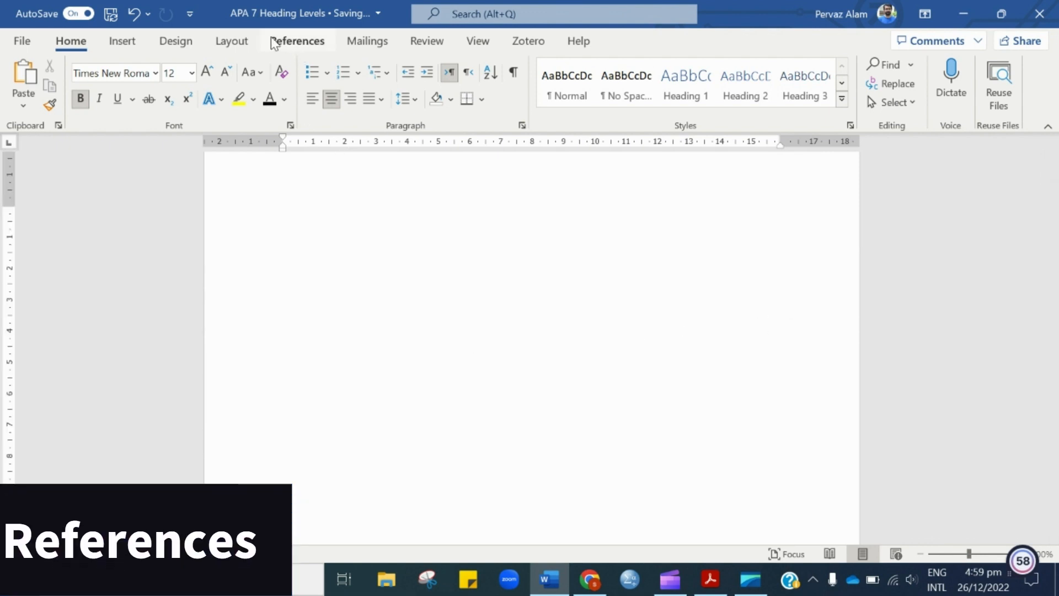
{"action": "left_click", "coordinate": [240, 42]}
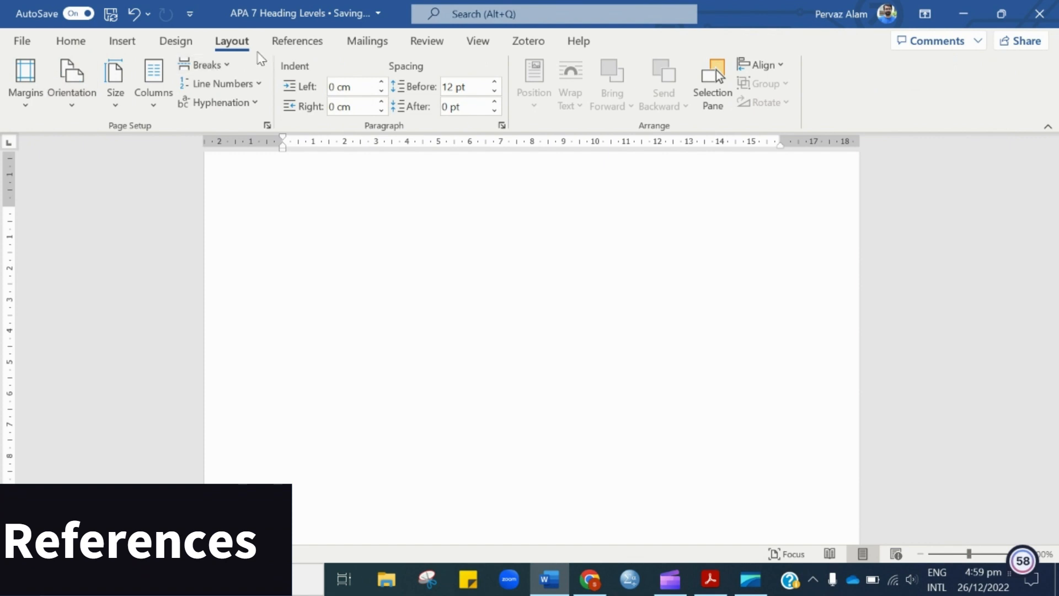
{"action": "left_click", "coordinate": [277, 47]}
{"action": "left_click", "coordinate": [30, 104]}
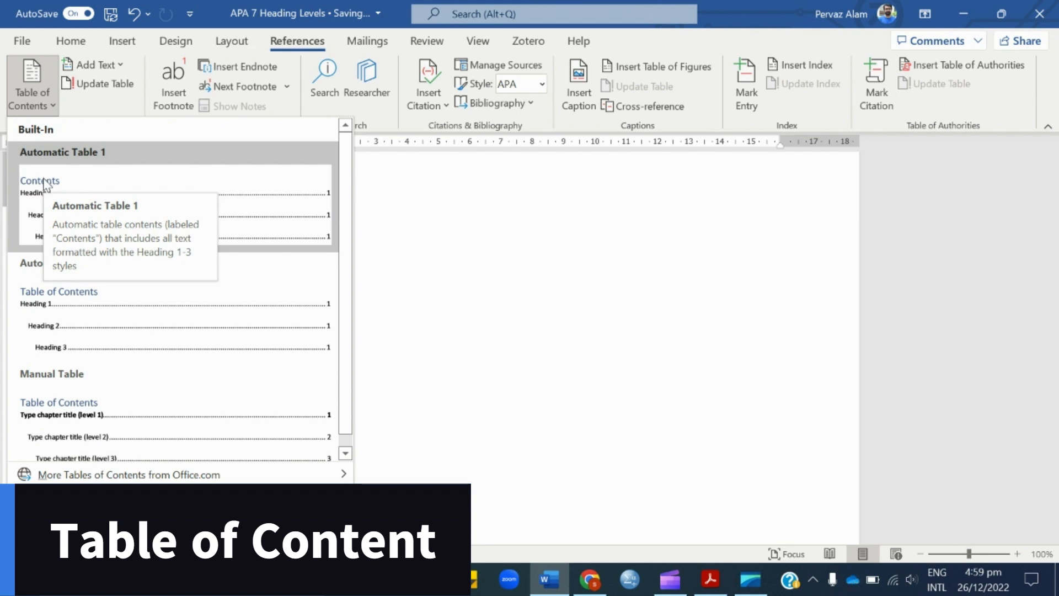
{"action": "left_click", "coordinate": [254, 216]}
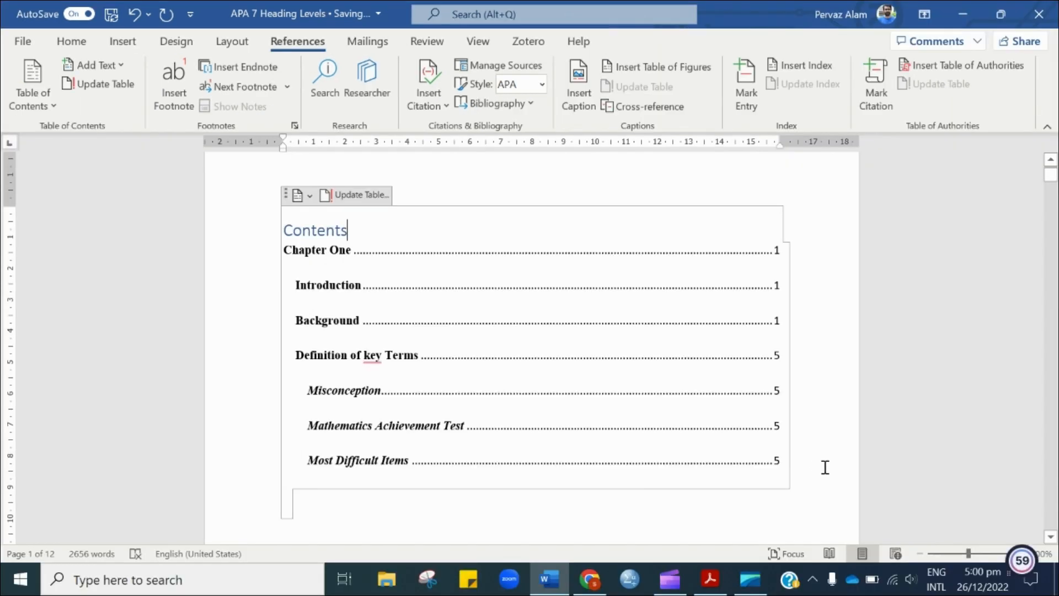
{"action": "left_click", "coordinate": [826, 452]}
{"action": "scroll", "coordinate": [826, 452], "scroll_direction": "down", "scroll_amount": 1}
{"action": "left_click", "coordinate": [748, 481]}
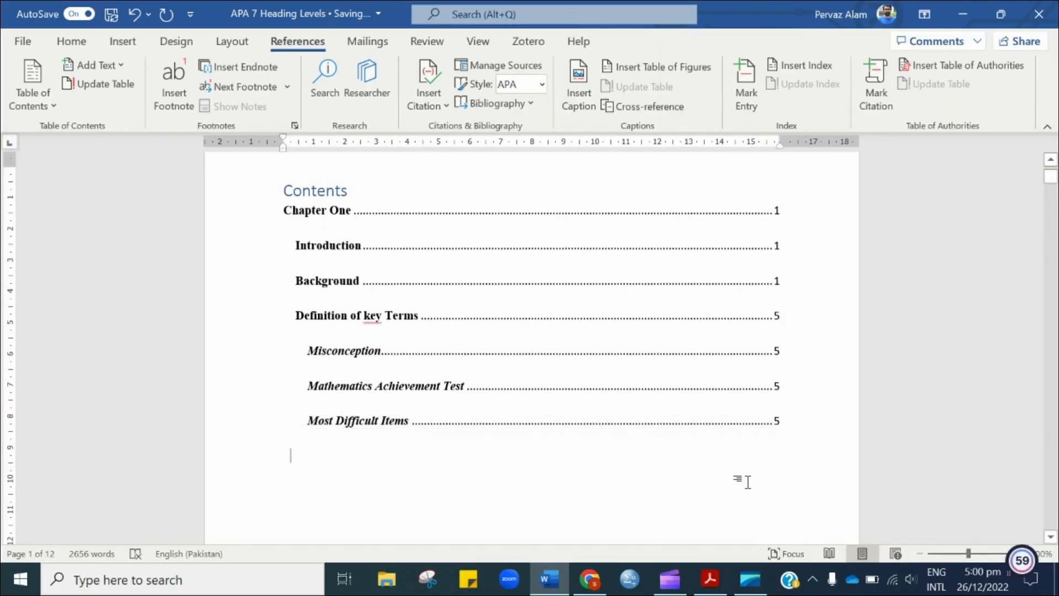
- Replace the table of contents with a custom one that shows 4 heading levels
{"action": "scroll", "coordinate": [748, 483], "scroll_direction": "up", "scroll_amount": 1}
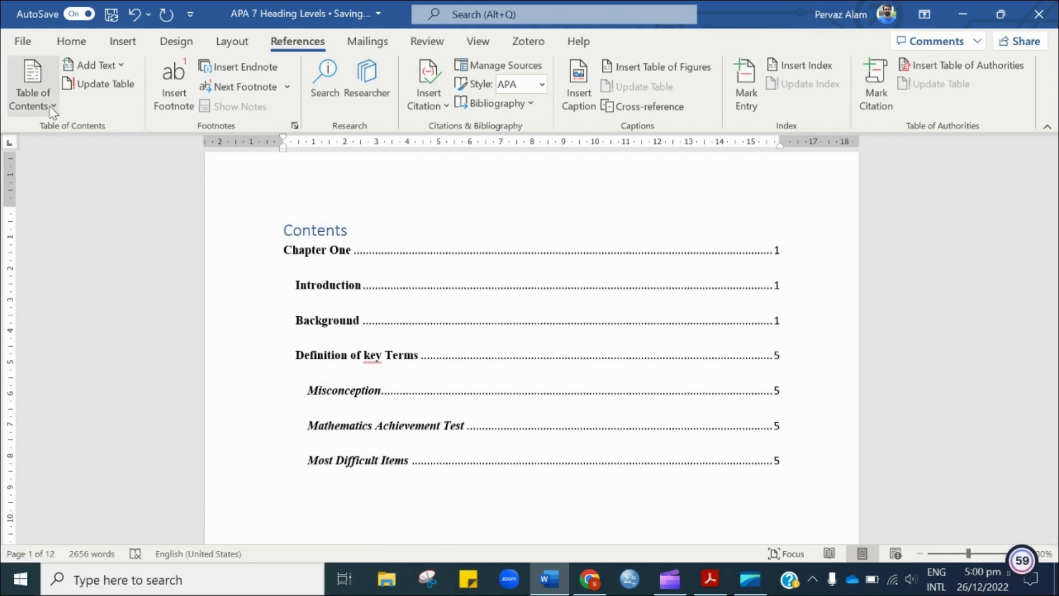
{"action": "left_click", "coordinate": [53, 107]}
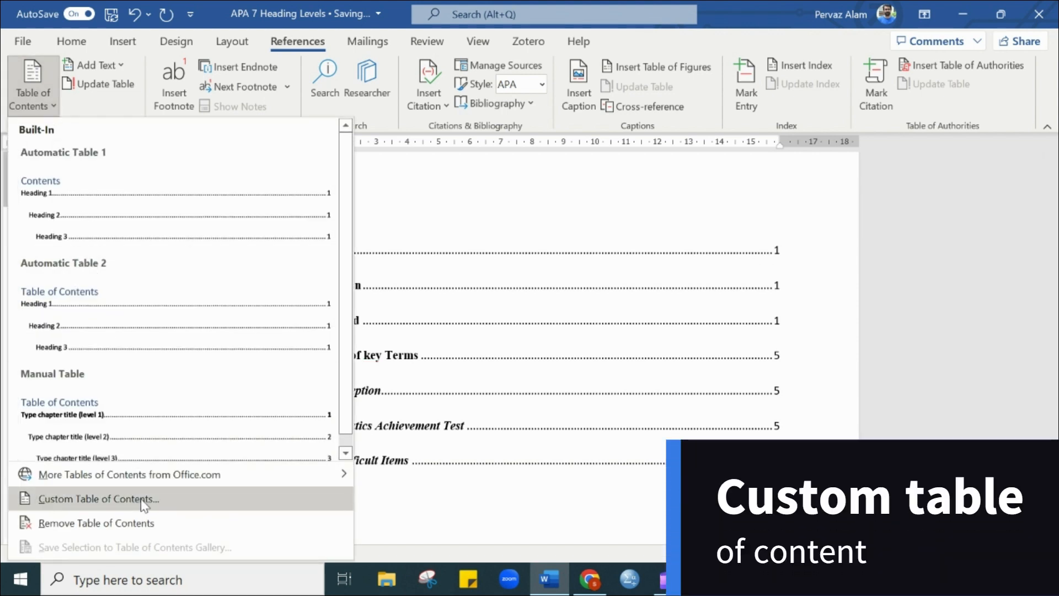
{"action": "left_click", "coordinate": [143, 499]}
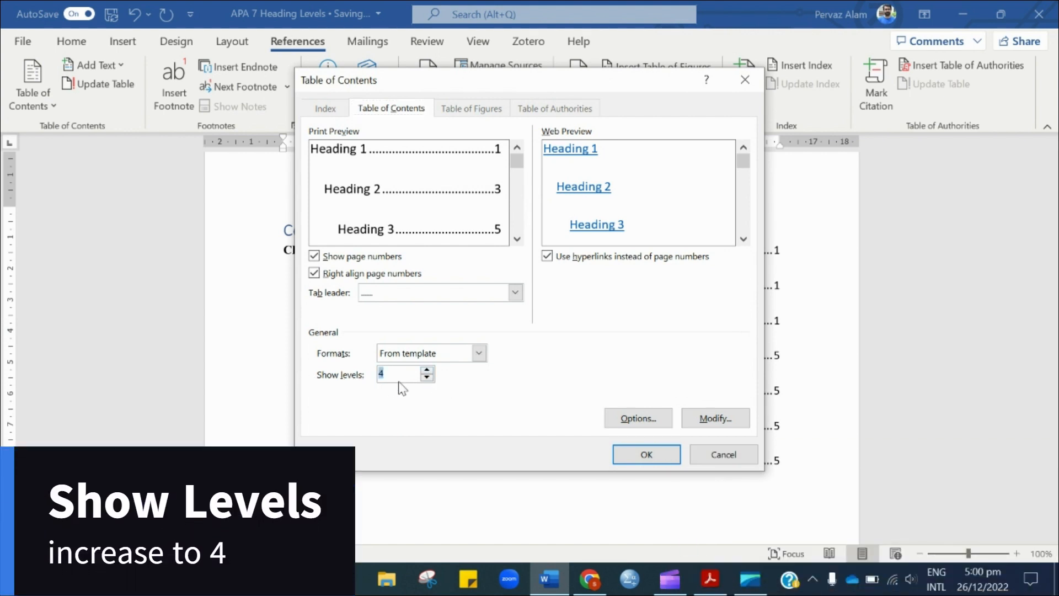
{"action": "left_click", "coordinate": [635, 452]}
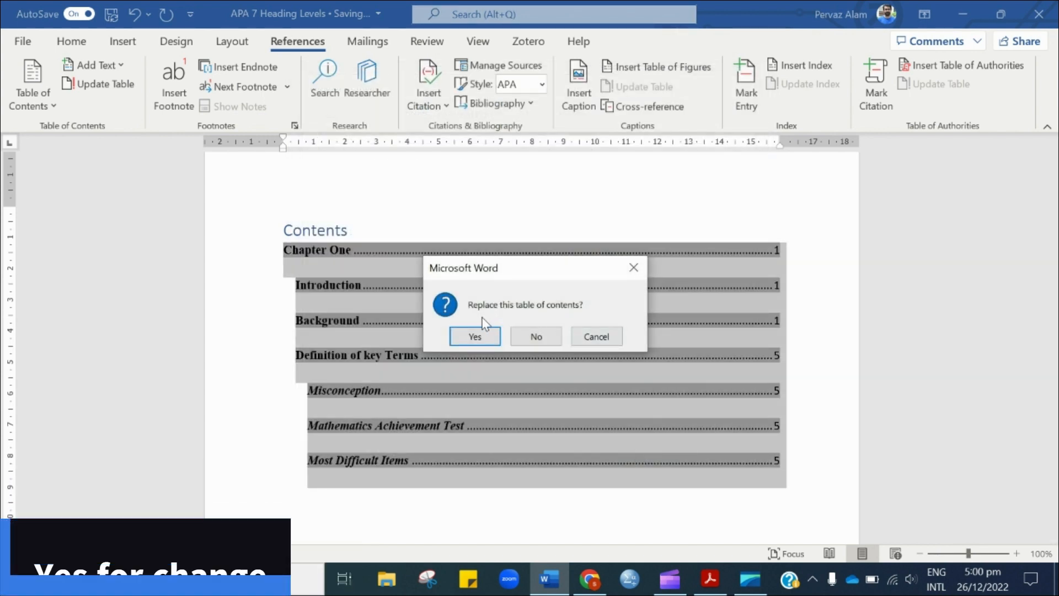
{"action": "left_click", "coordinate": [474, 336]}
{"action": "scroll", "coordinate": [505, 359], "scroll_direction": "down", "scroll_amount": 4}
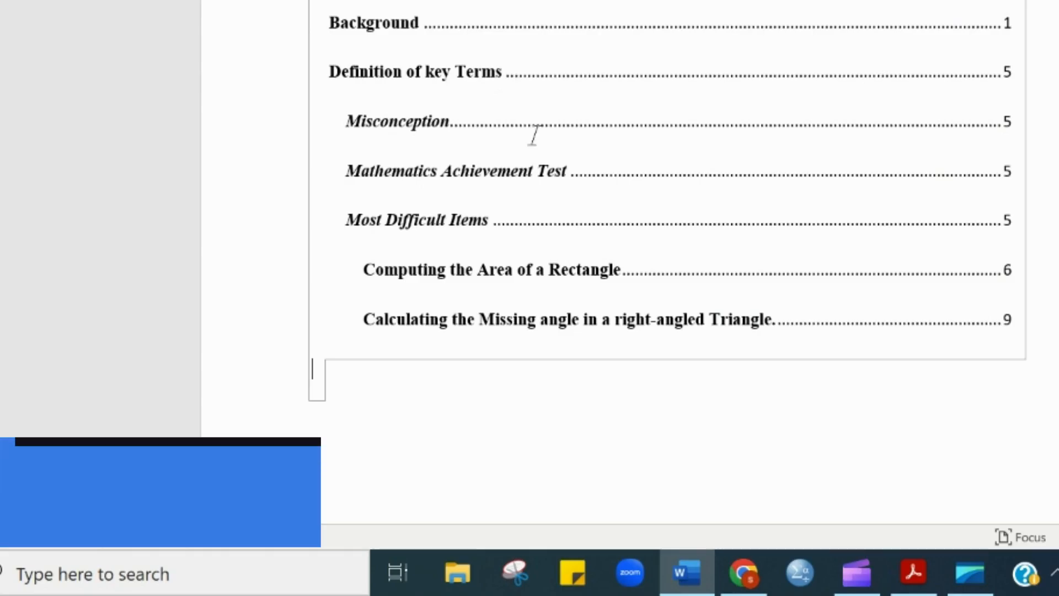
{"action": "left_click", "coordinate": [882, 464]}
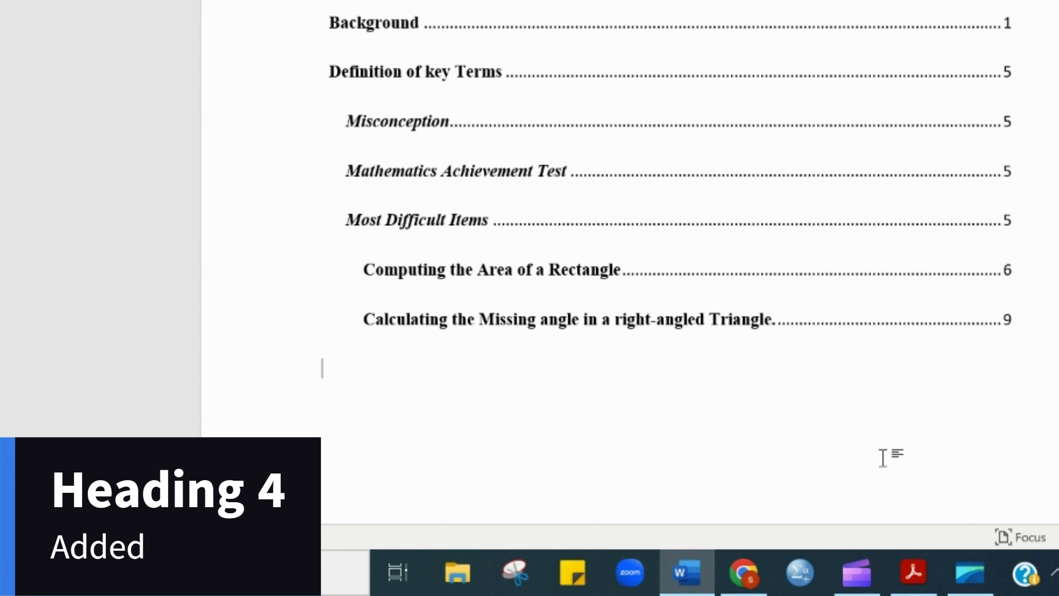
- Format all the table of contents entries as non-bold 12 pt Times New Roman
{"action": "scroll", "coordinate": [883, 457], "scroll_direction": "up", "scroll_amount": 1}
{"action": "scroll", "coordinate": [884, 459], "scroll_direction": "up", "scroll_amount": 1}
{"action": "left_click", "coordinate": [485, 391]}
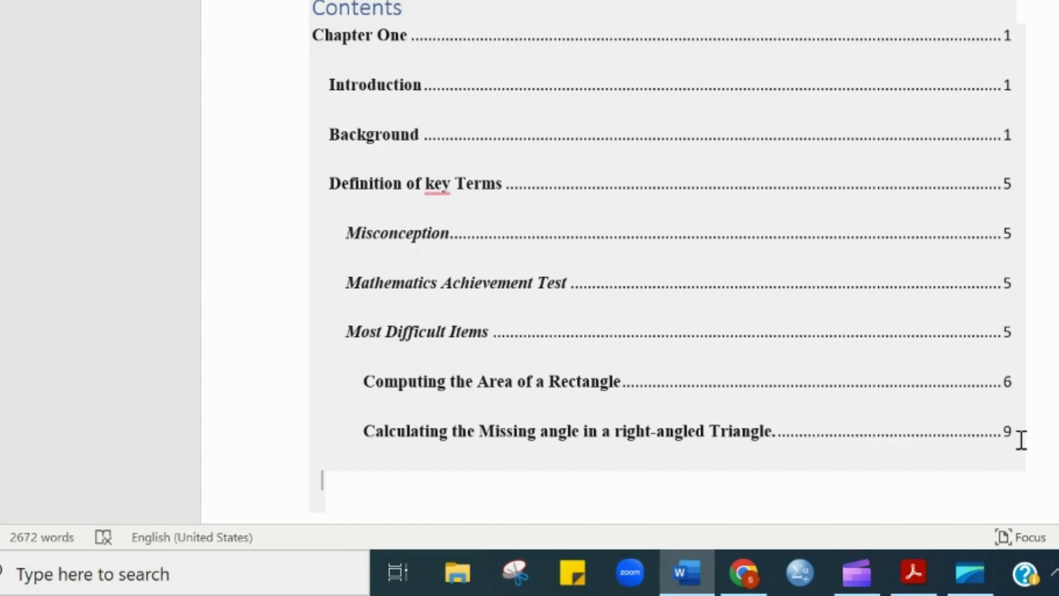
{"action": "left_click_drag", "start_coordinate": [1021, 440], "coordinate": [322, 56]}
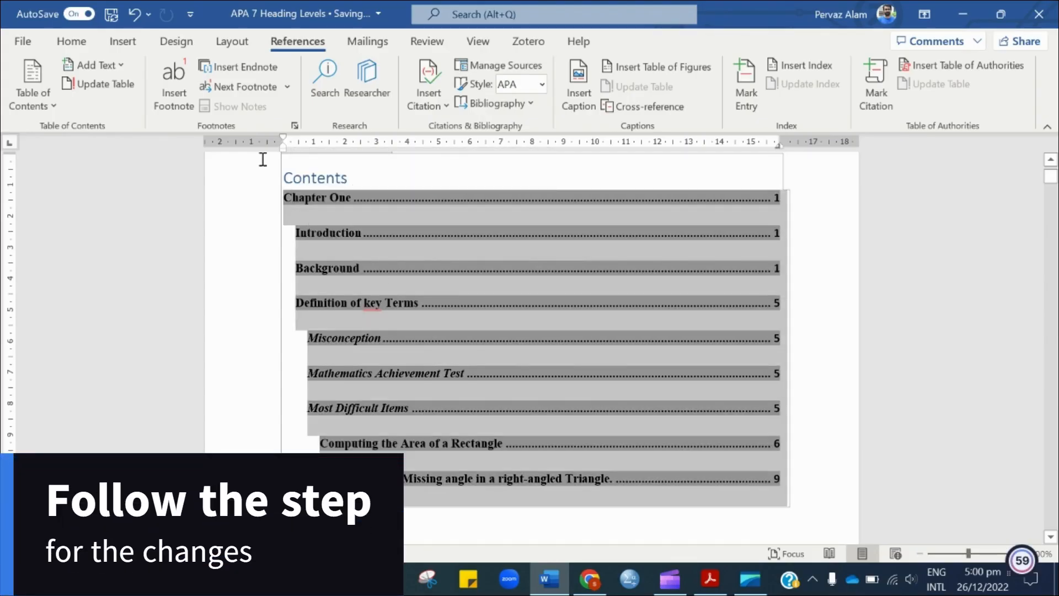
{"action": "left_click", "coordinate": [70, 42]}
{"action": "left_click", "coordinate": [81, 99]}
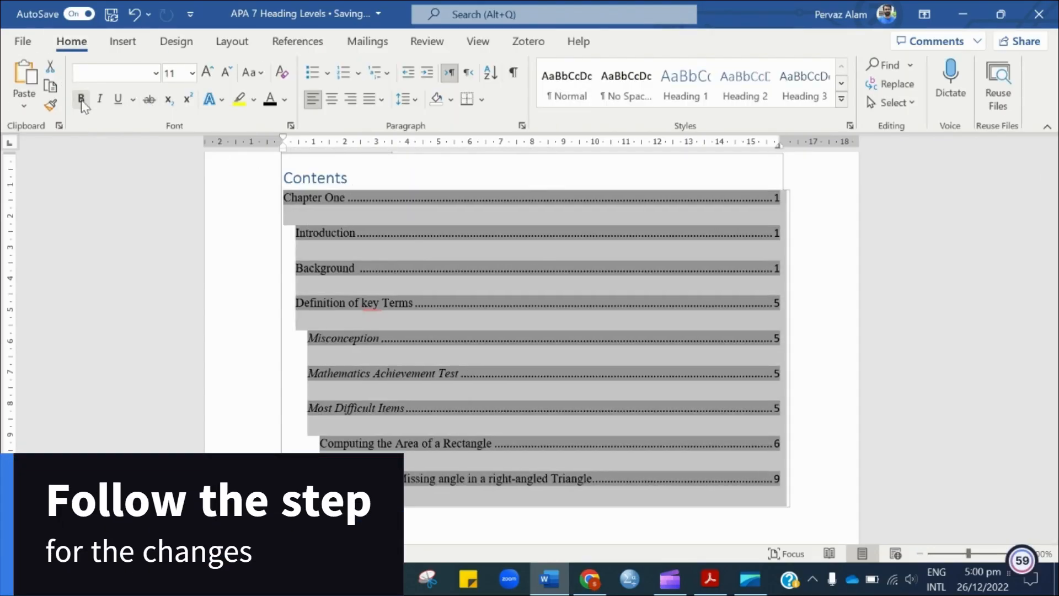
{"action": "left_click", "coordinate": [207, 72]}
{"action": "left_click", "coordinate": [156, 73]}
{"action": "left_click", "coordinate": [133, 164]}
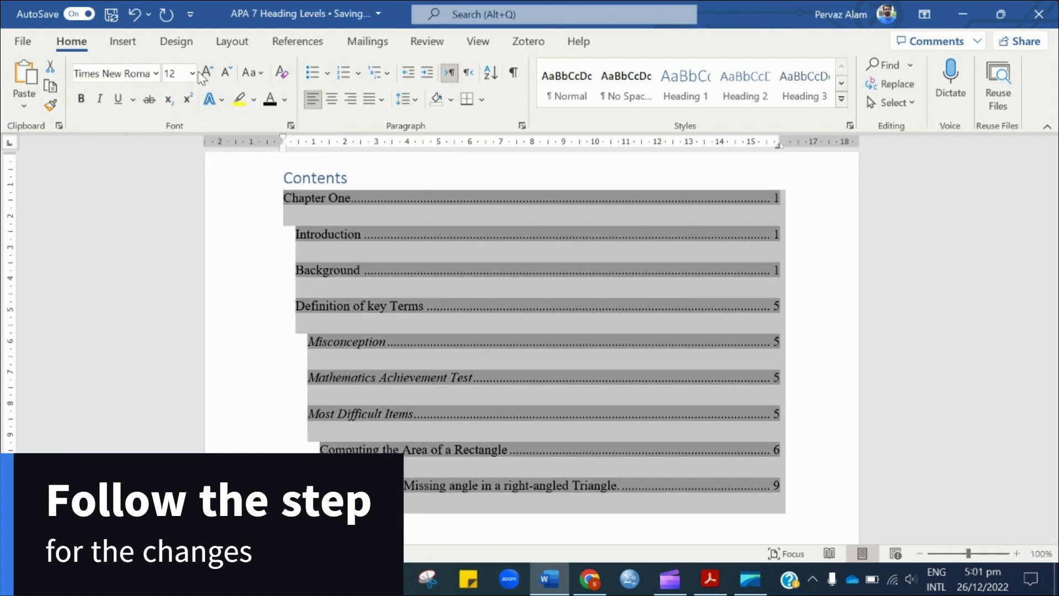
- Centre the Contents heading above the table and replace its text with "Table of Content"
{"action": "left_click", "coordinate": [363, 177]}
{"action": "left_click_drag", "start_coordinate": [363, 177], "coordinate": [283, 177]}
{"action": "left_click", "coordinate": [337, 103]}
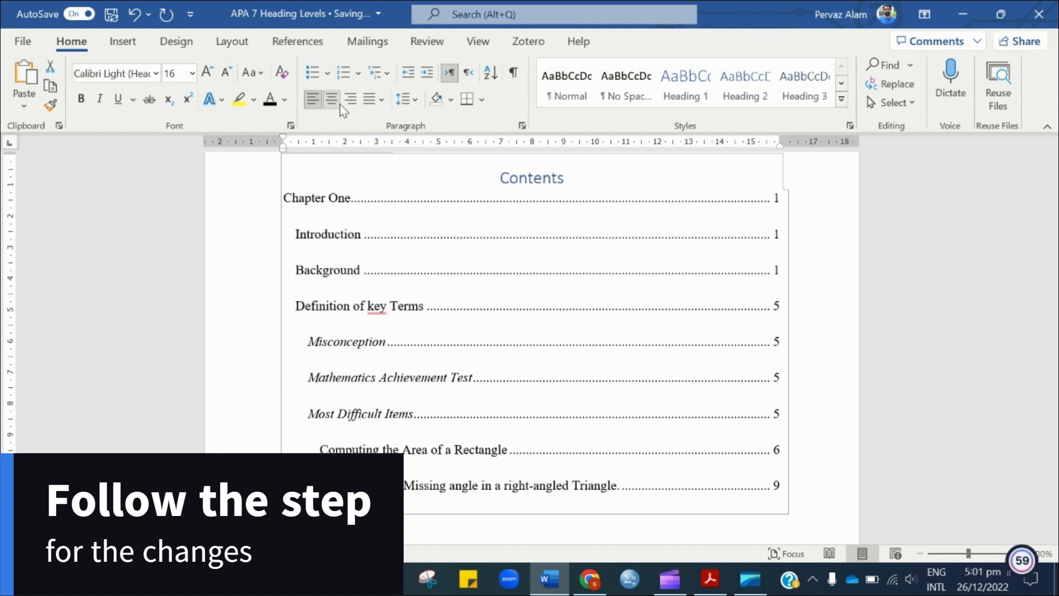
{"action": "type", "text": "Table"}
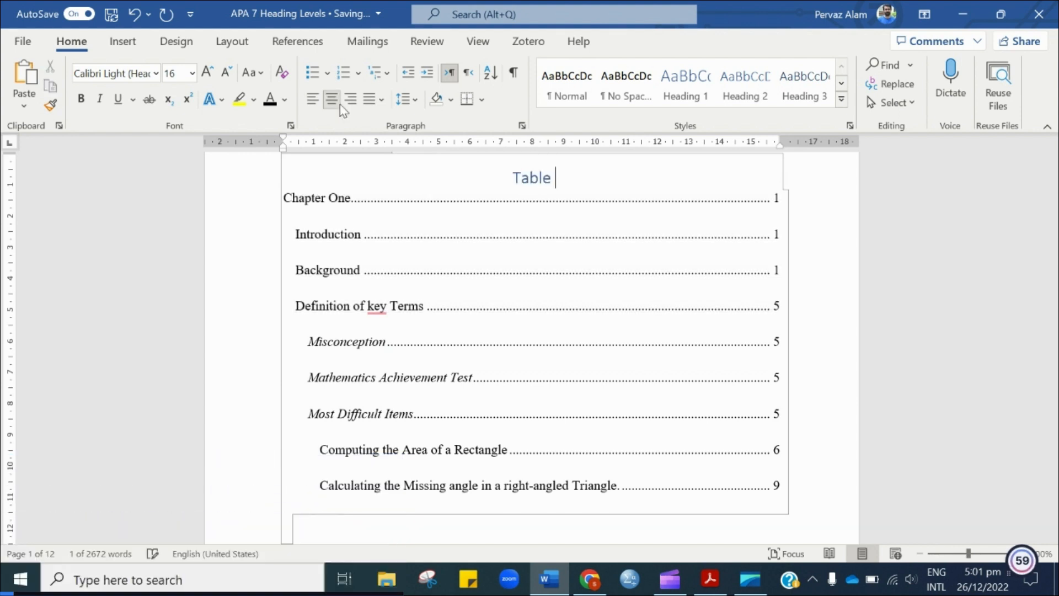
{"action": "type", "text": " of Content"}
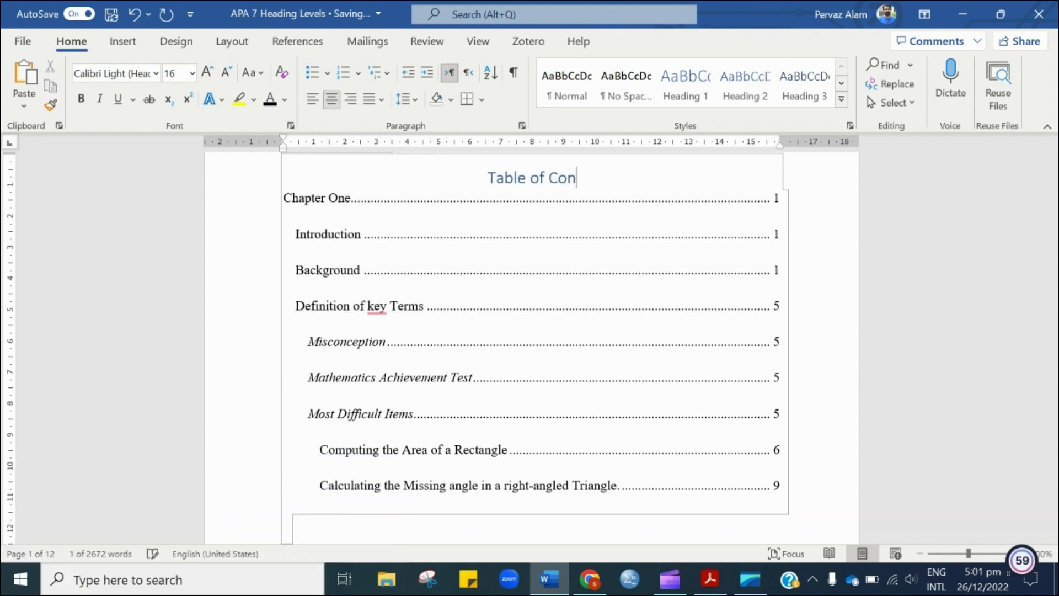
- Format the "Table of Content" title as bold, black, 12 pt Times New Roman
{"action": "left_click_drag", "start_coordinate": [592, 177], "coordinate": [475, 178]}
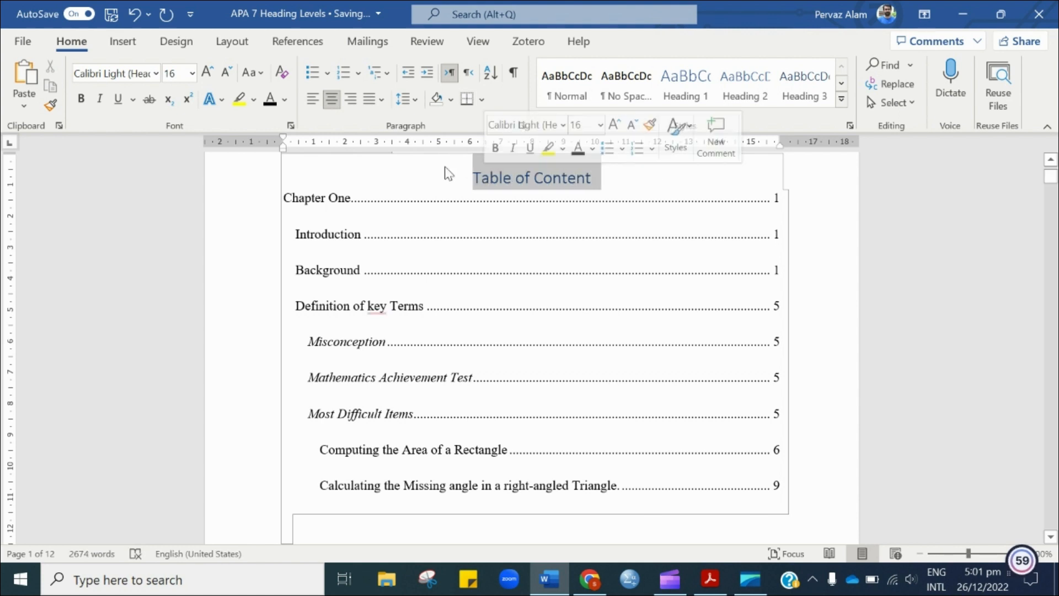
{"action": "left_click", "coordinate": [192, 73]}
{"action": "left_click", "coordinate": [171, 173]}
{"action": "left_click", "coordinate": [143, 176]}
{"action": "left_click", "coordinate": [84, 99]}
{"action": "left_click", "coordinate": [657, 313]}
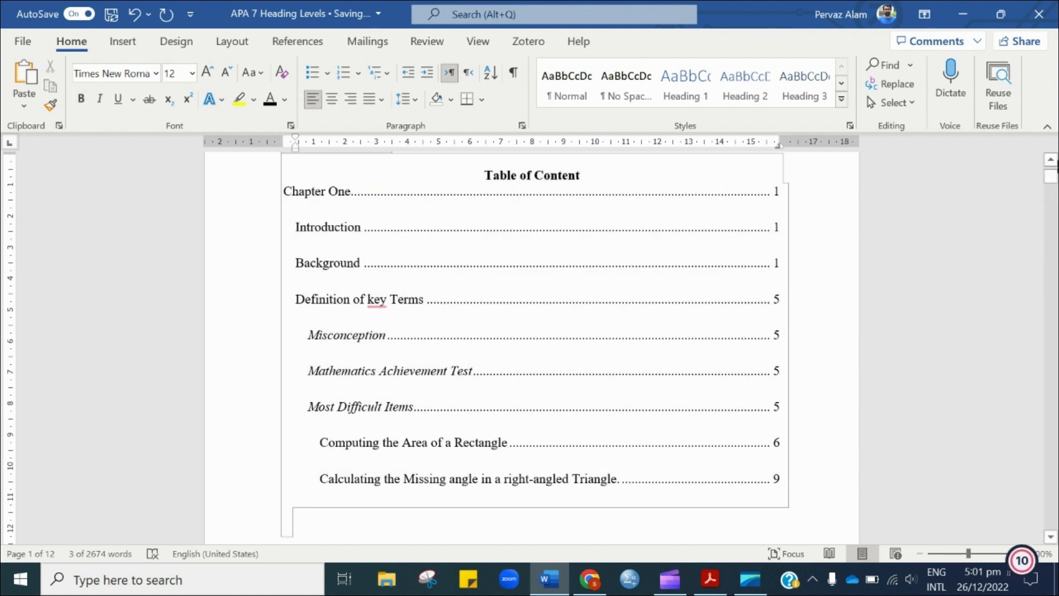
{"action": "mouse_move", "coordinate": [1052, 186]}
{"action": "left_mouse_down"}
{"action": "mouse_move", "coordinate": [1052, 217]}
{"action": "mouse_move", "coordinate": [1049, 186]}
{"action": "left_mouse_up"}
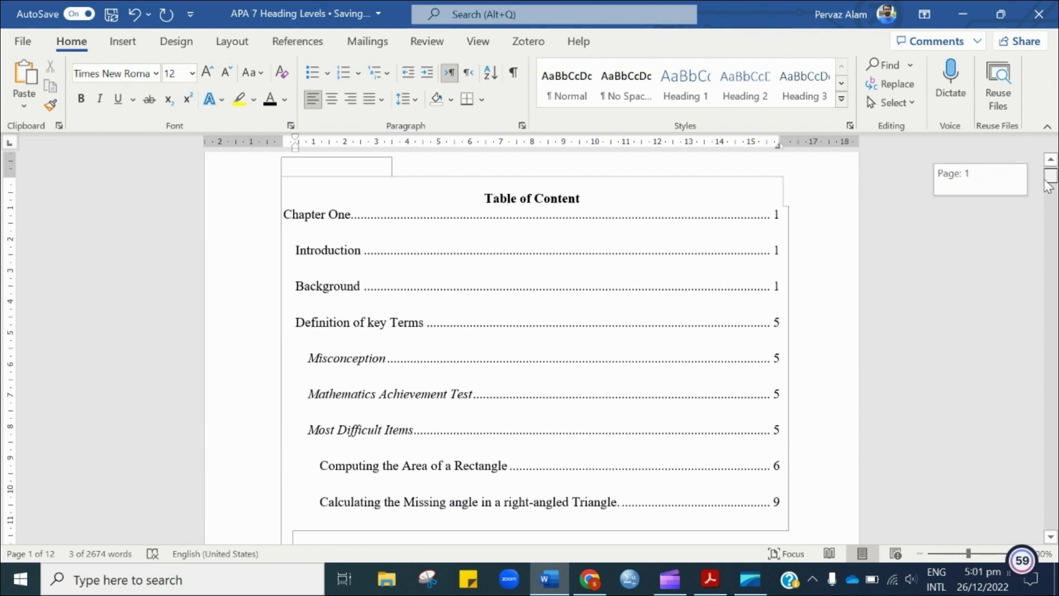
{"action": "left_click_drag", "start_coordinate": [1049, 186], "coordinate": [1048, 187]}
{"action": "scroll", "coordinate": [767, 301], "scroll_direction": "down", "scroll_amount": 6}
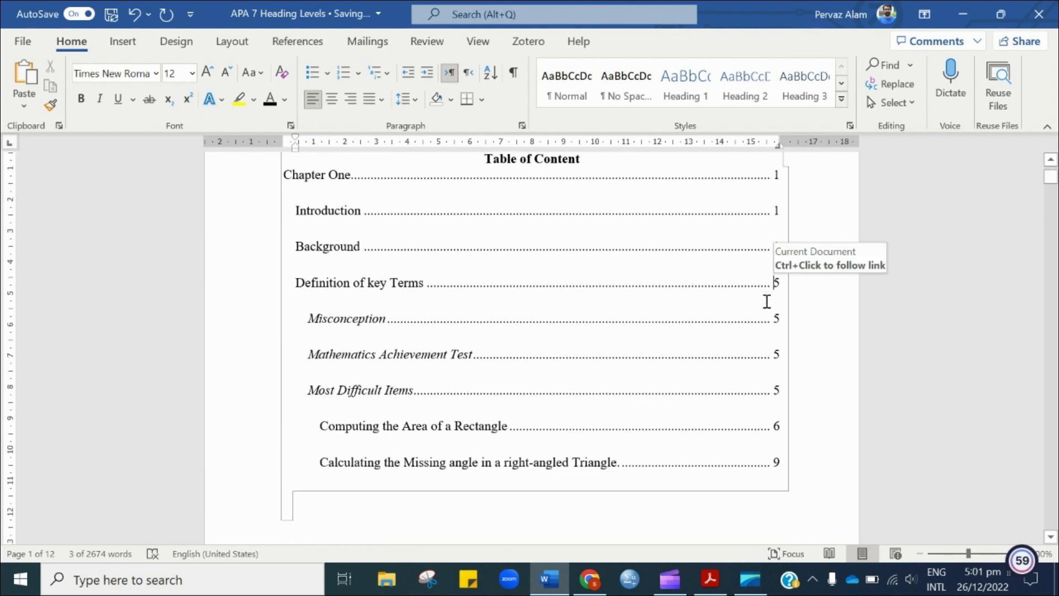
{"action": "scroll", "coordinate": [747, 396], "scroll_direction": "down", "scroll_amount": 3}
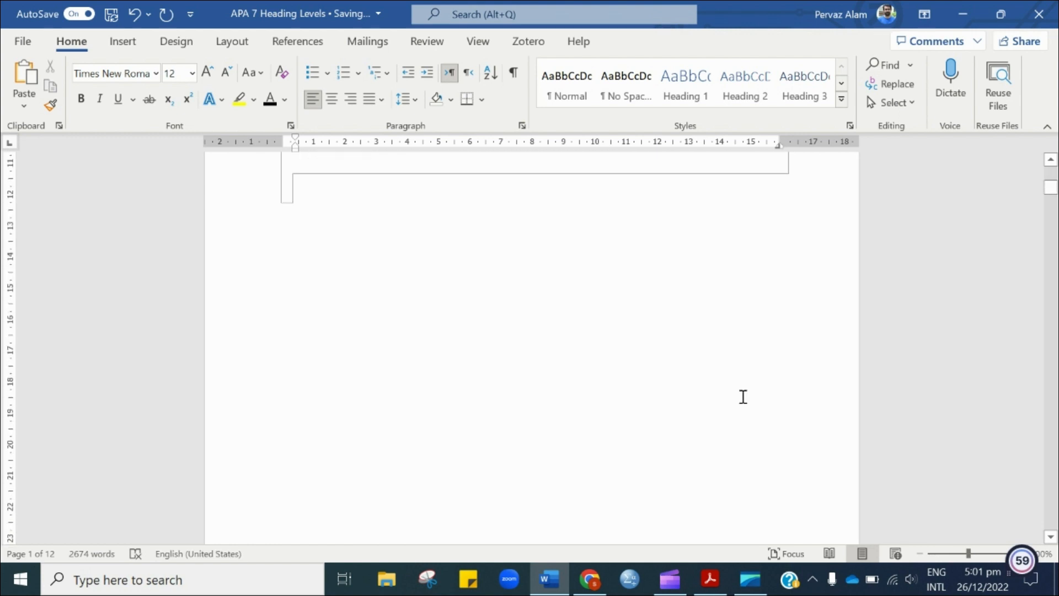